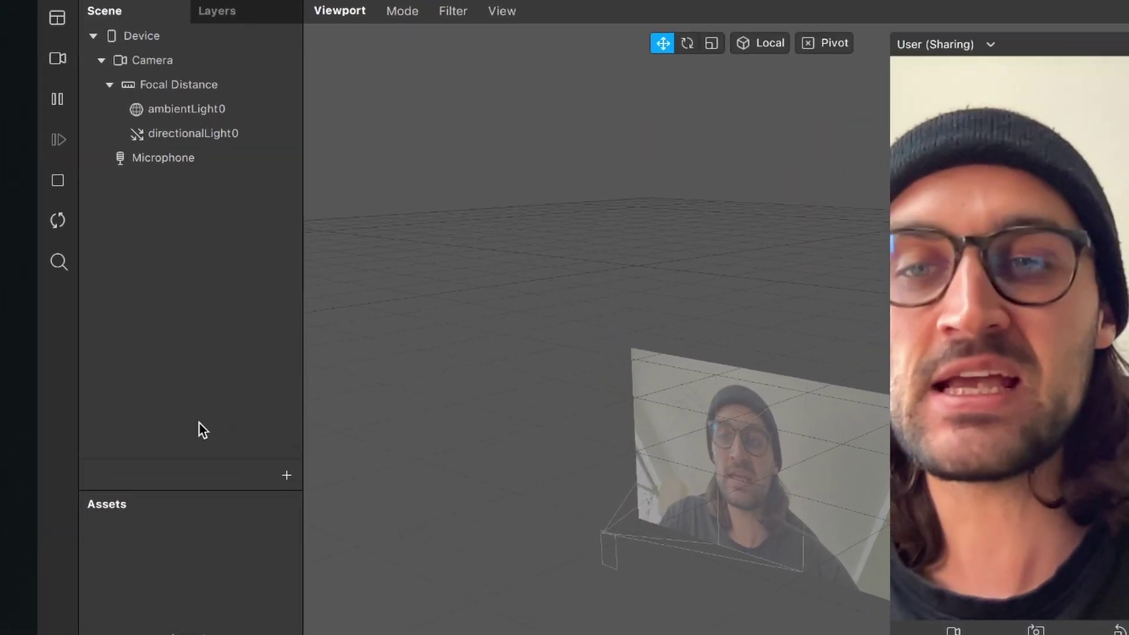
Insert a Face Tracker and a Particle System, with the particle emitter nested as a child of the face tracker
left_click(287, 475)
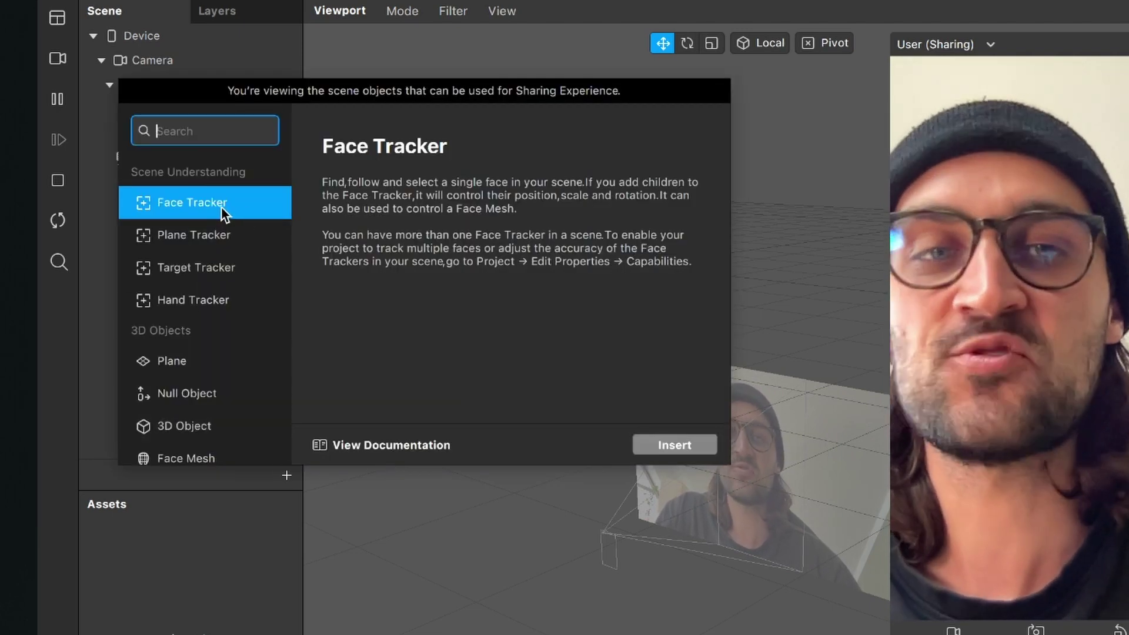
left_click(667, 443)
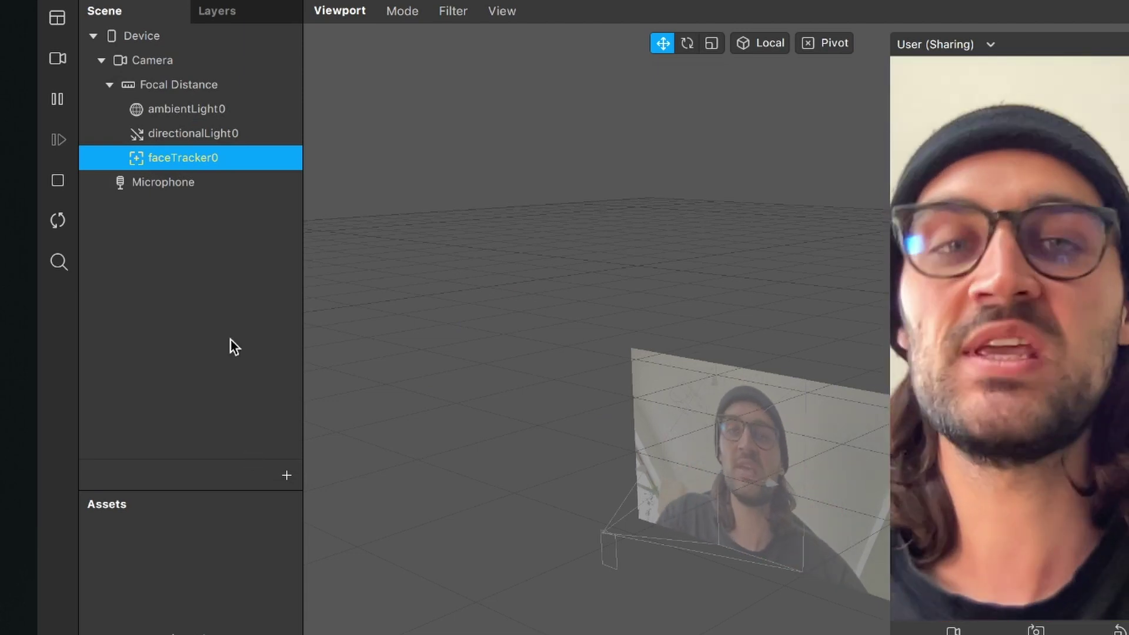
left_click(284, 475)
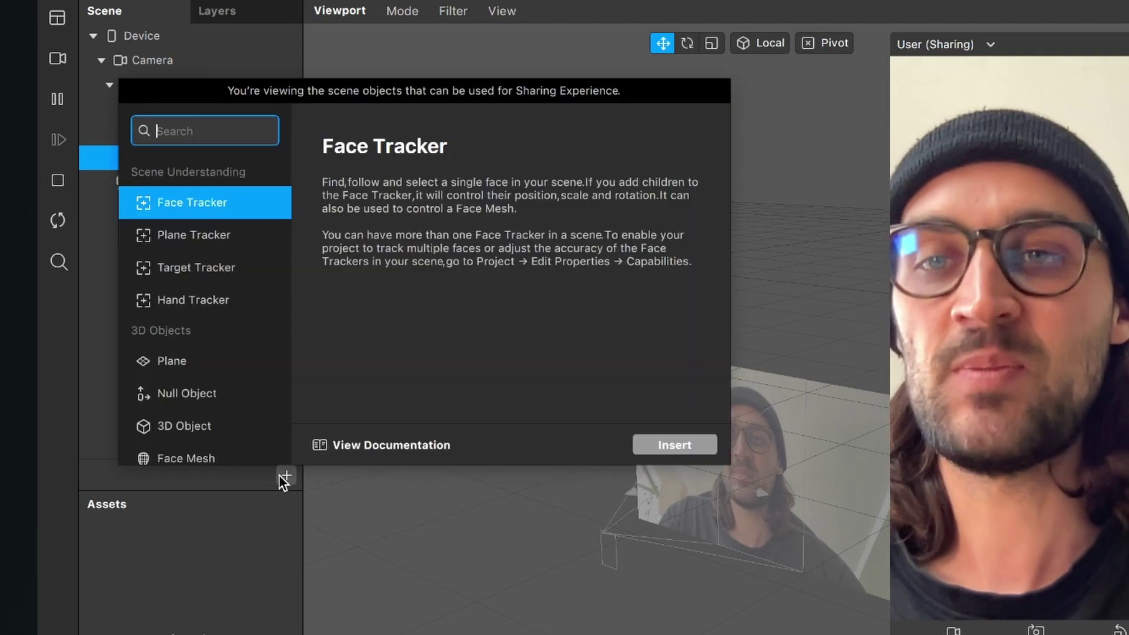
type("par")
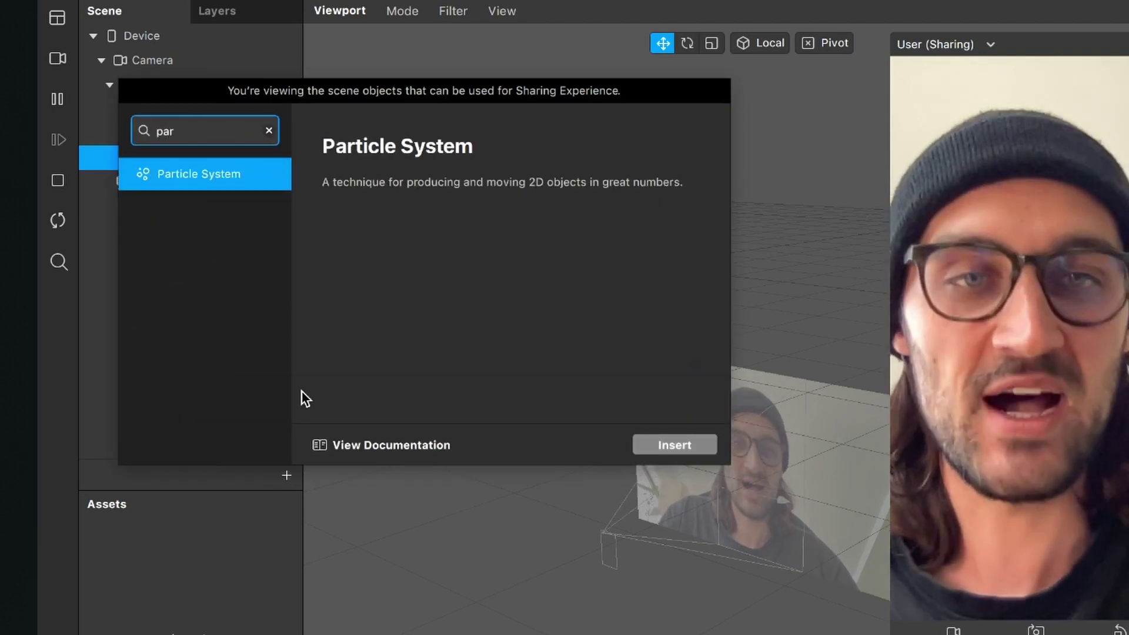
left_click(674, 447)
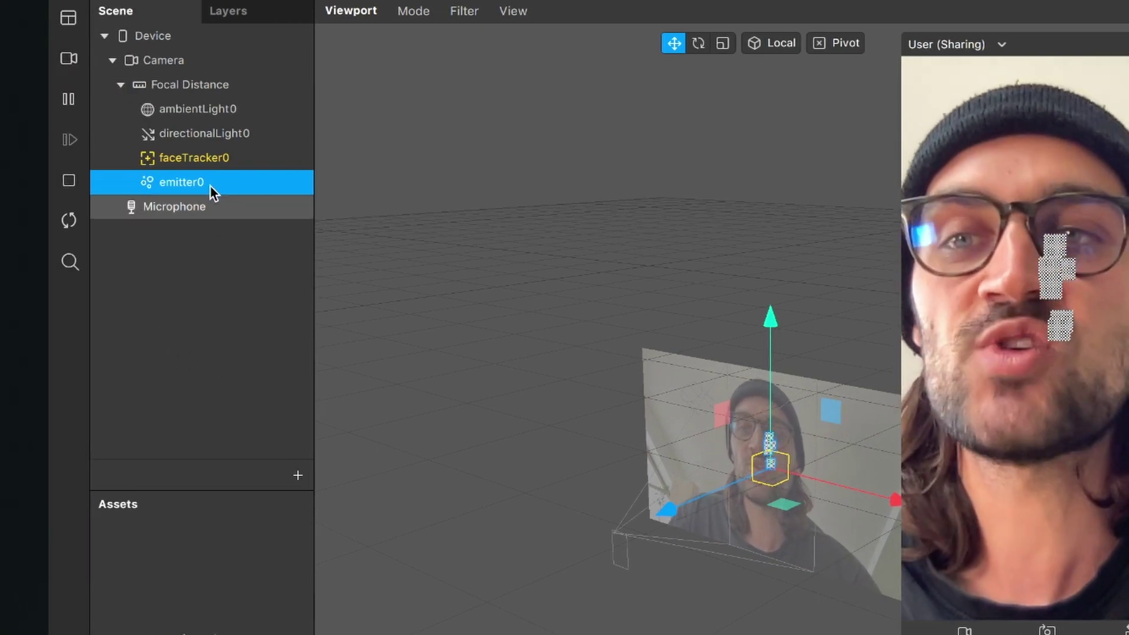
left_click_drag(175, 183, 183, 154)
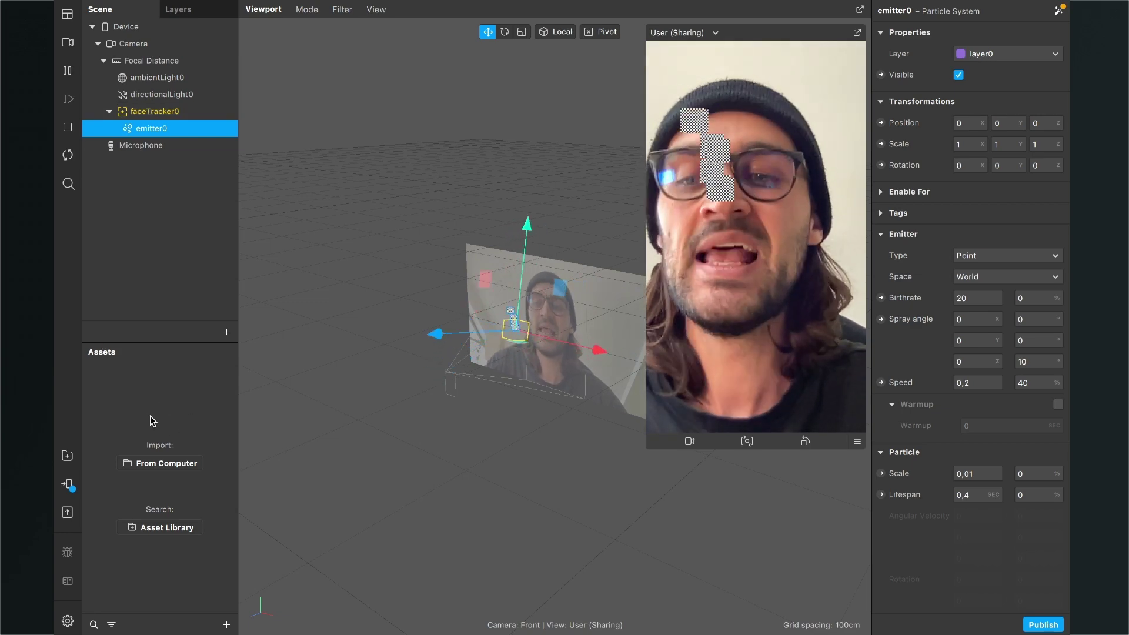
Create a new material and set its diffuse color to bright green
left_click(227, 624)
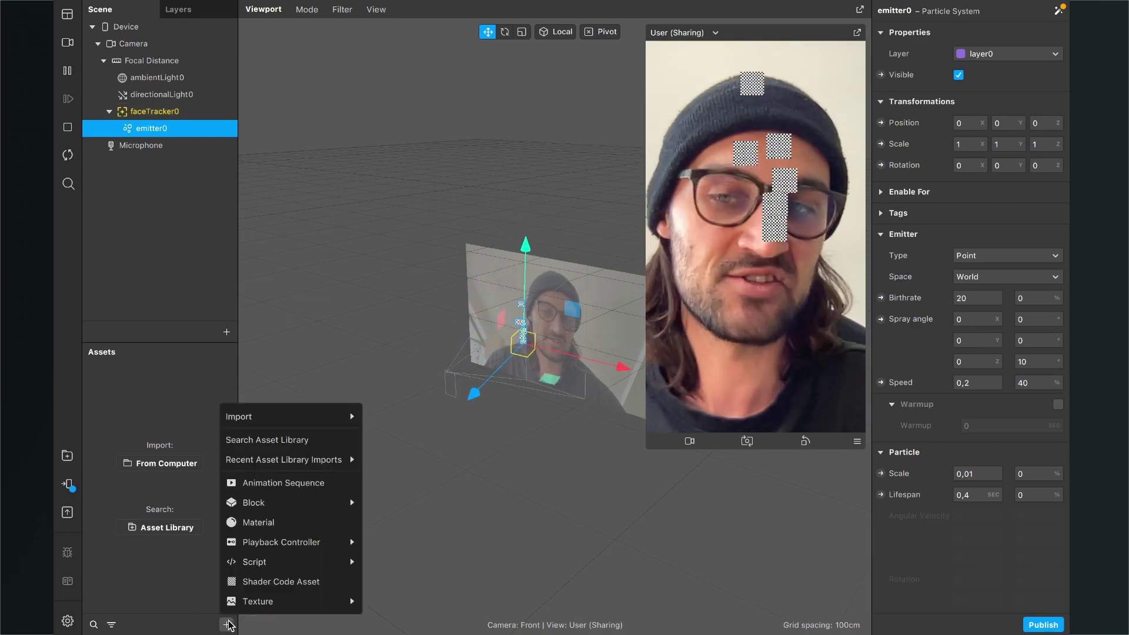
left_click(259, 522)
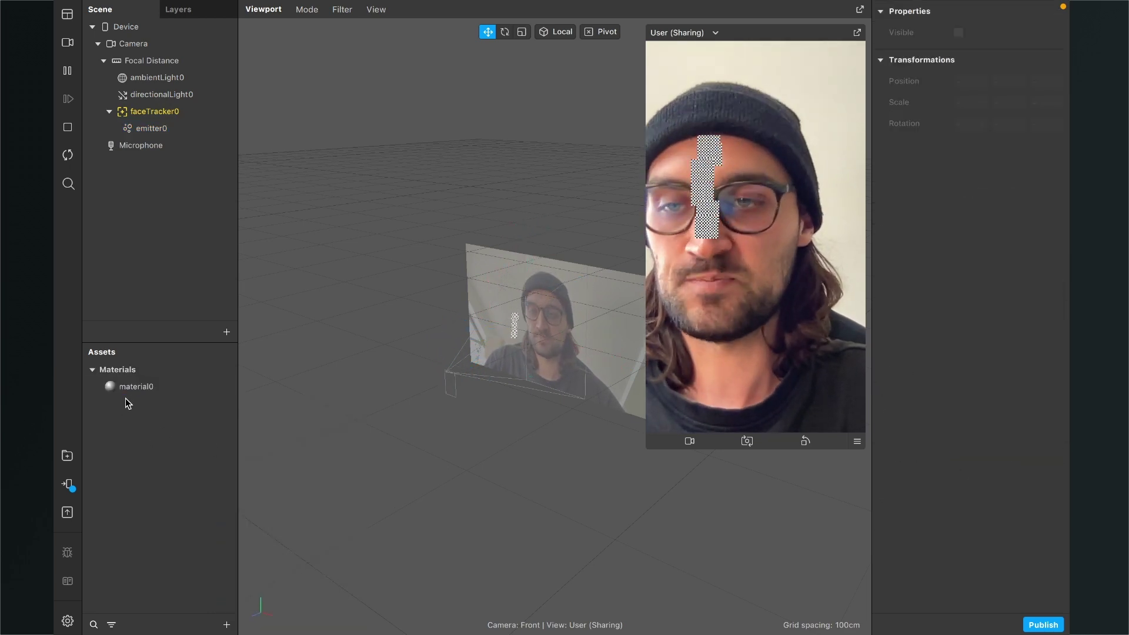
left_click(143, 390)
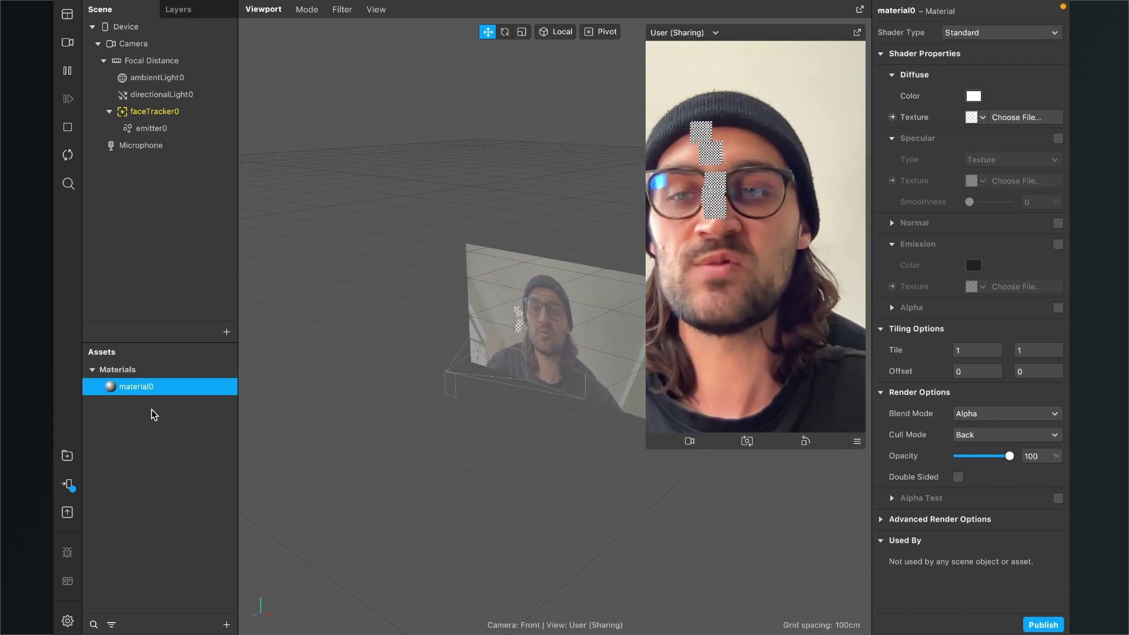
left_click(973, 96)
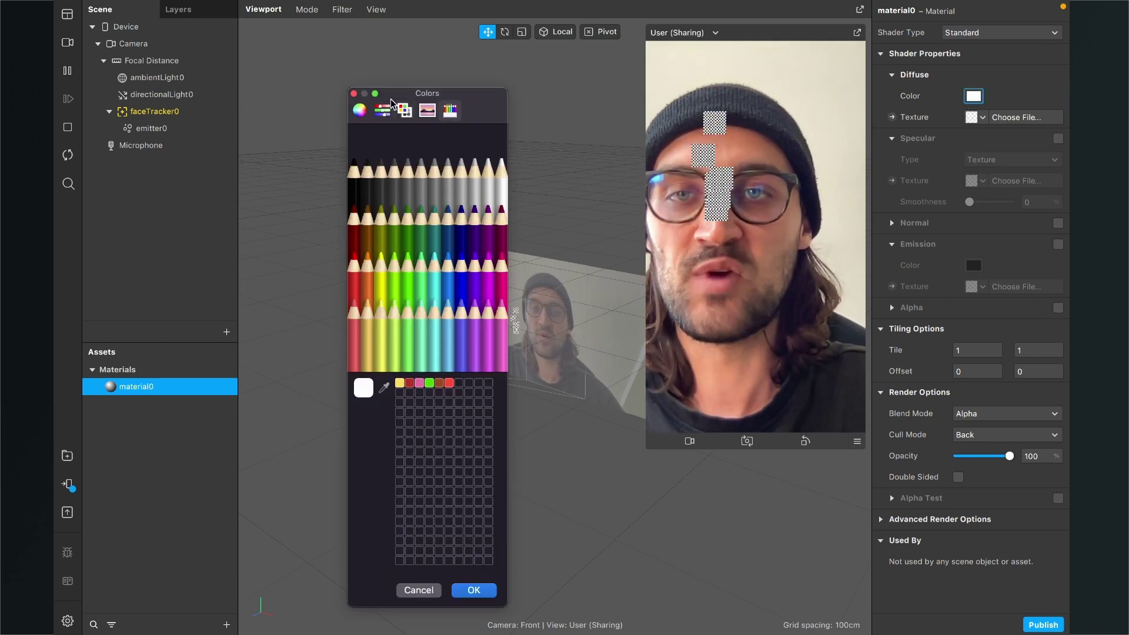
left_click(359, 110)
mouse_move(429, 243)
left_mouse_down()
mouse_move(419, 195)
mouse_move(411, 210)
mouse_move(407, 195)
left_mouse_up()
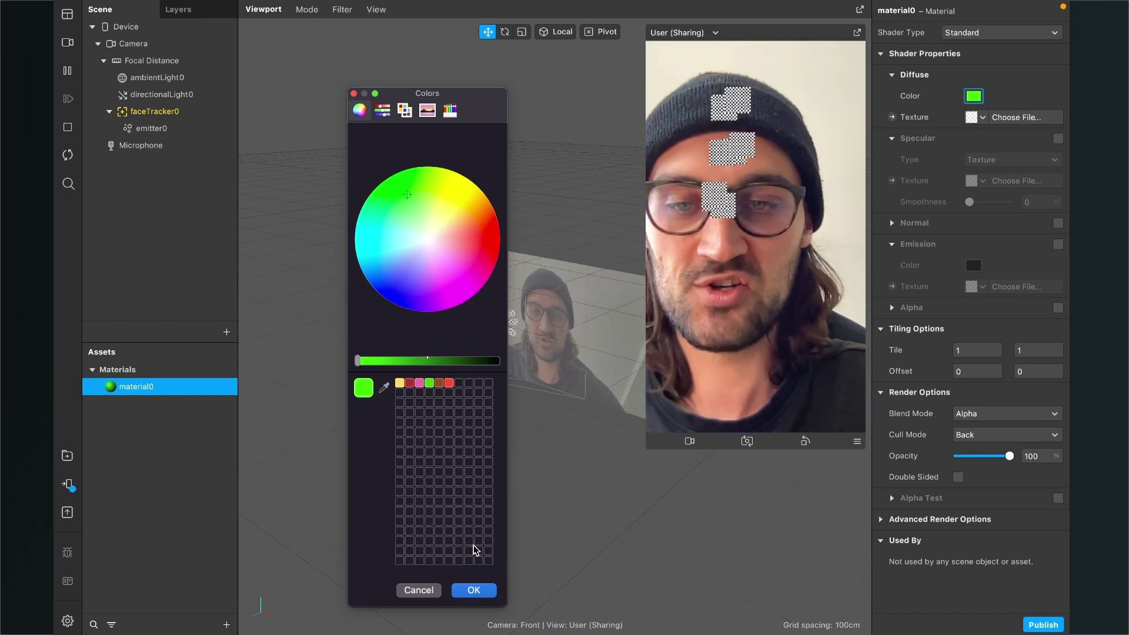
left_click(474, 590)
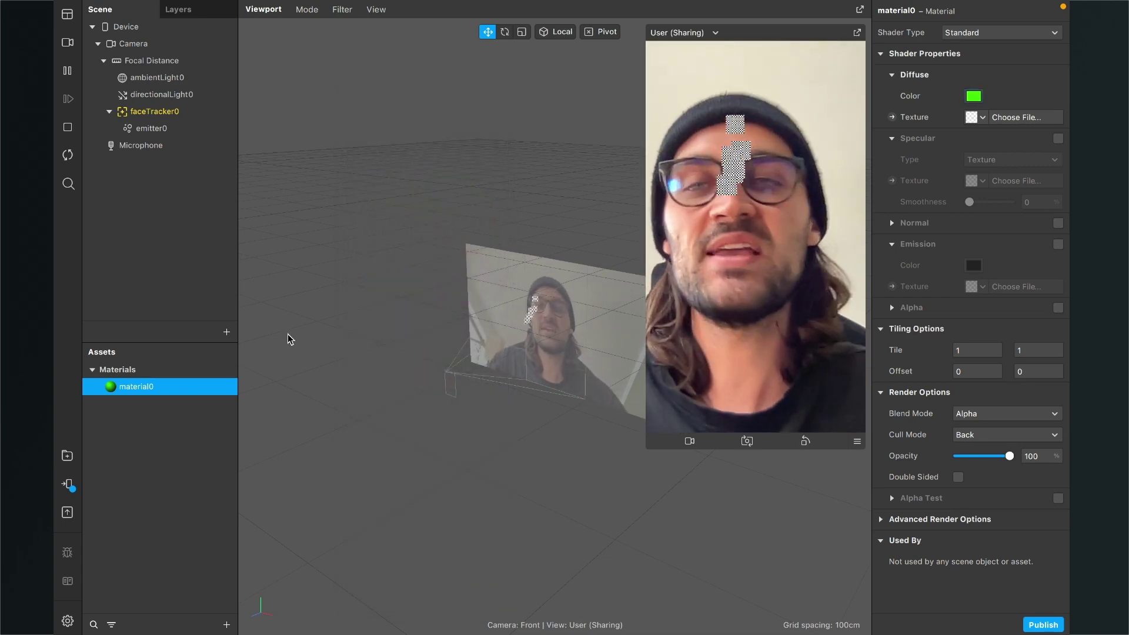
Assign material0 to the particle emitter emitter0
left_click(161, 129)
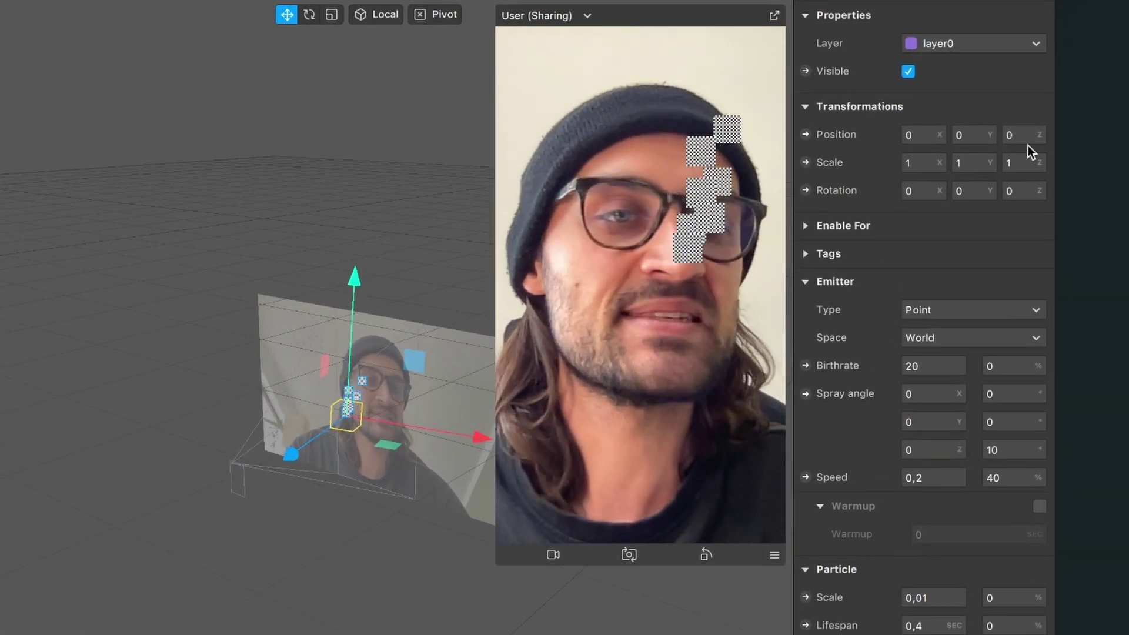
scroll(902, 301, "down", 5)
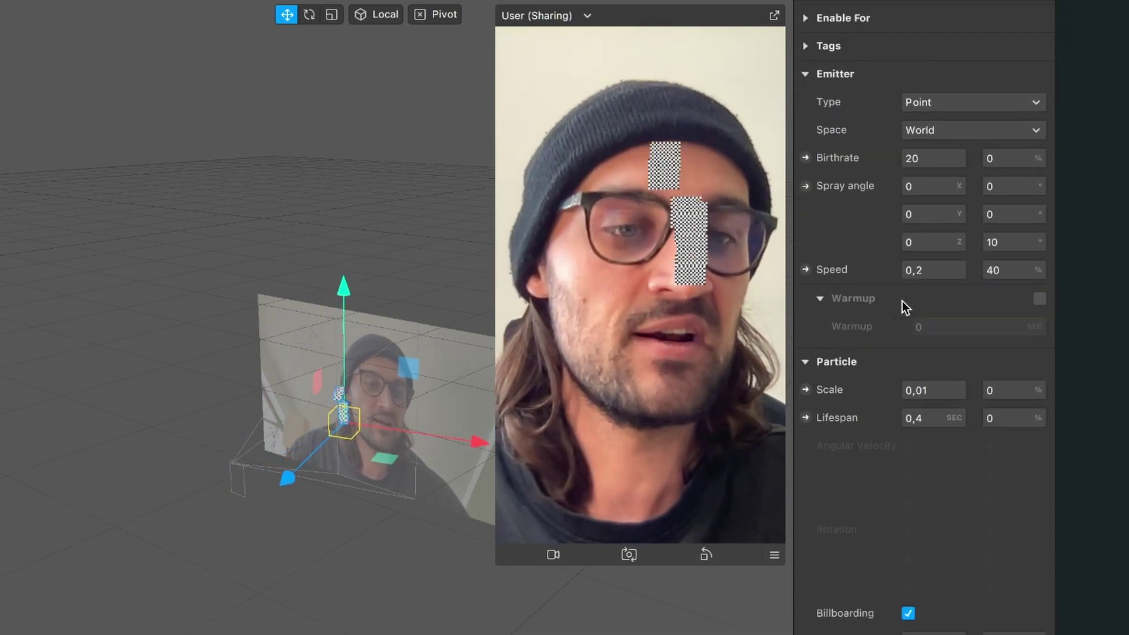
scroll(855, 440, "down", 4)
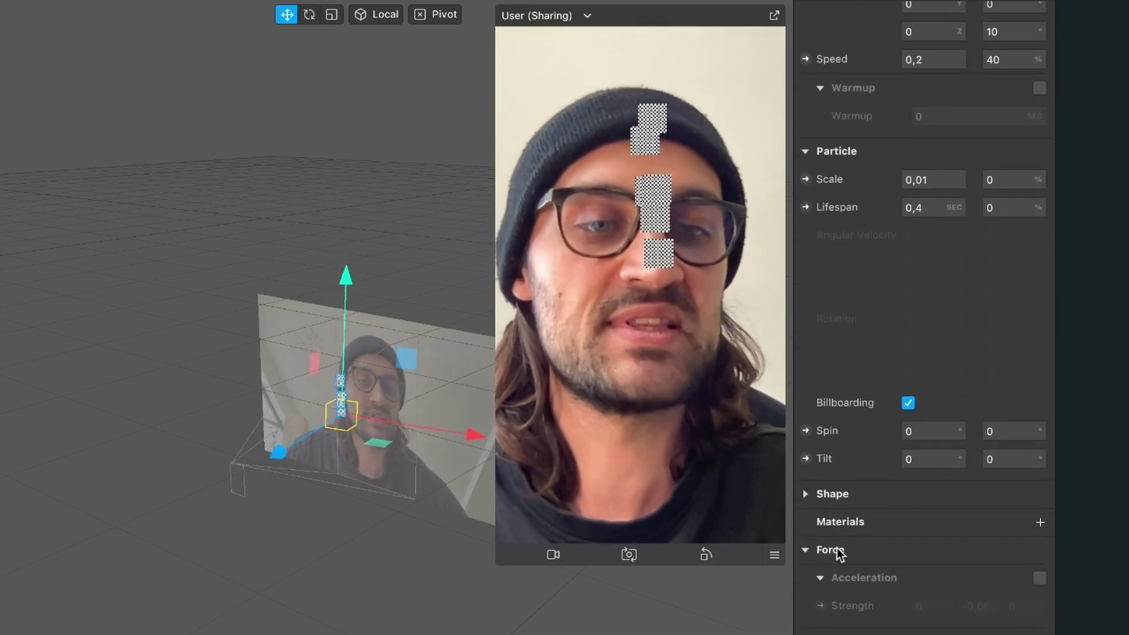
left_click(1040, 523)
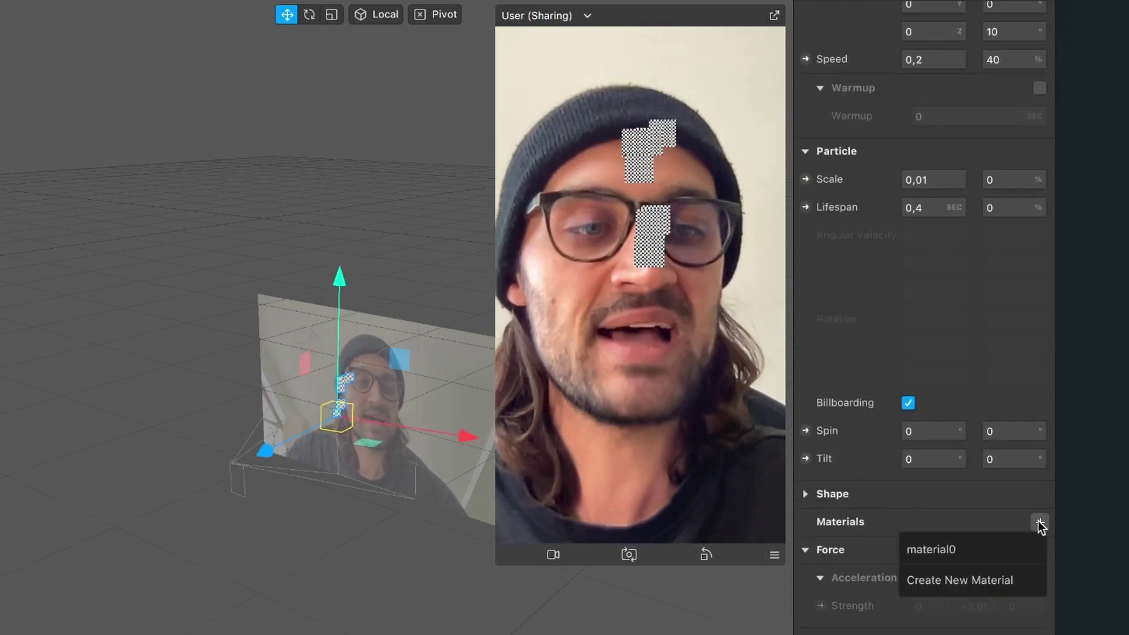
left_click(974, 549)
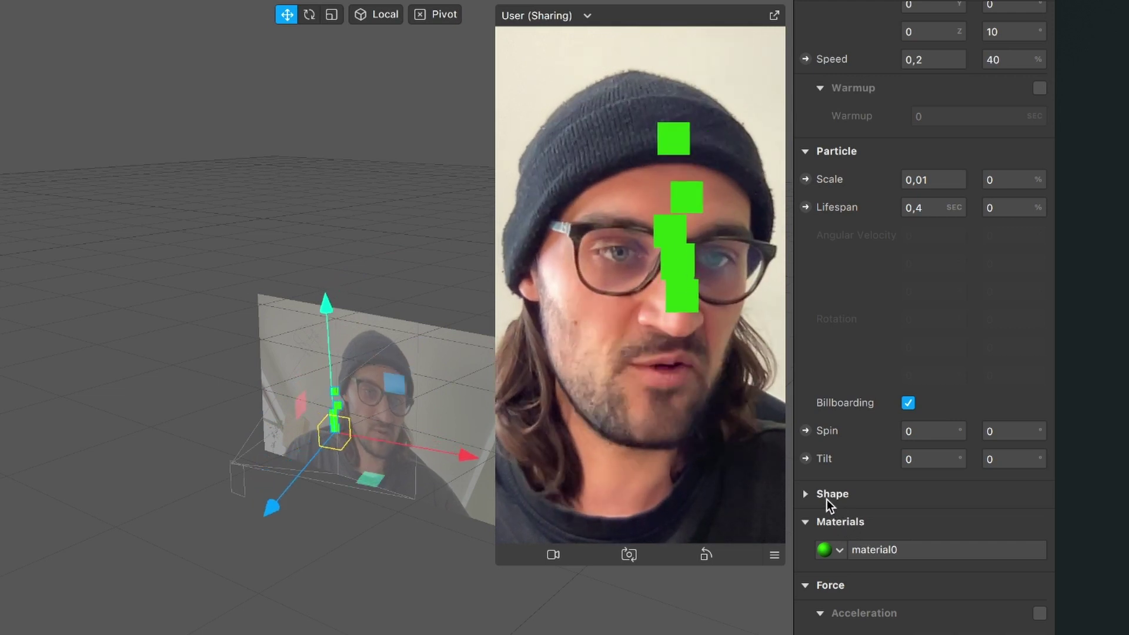
Set the emitter's particle shape to Sphere
left_click(803, 496)
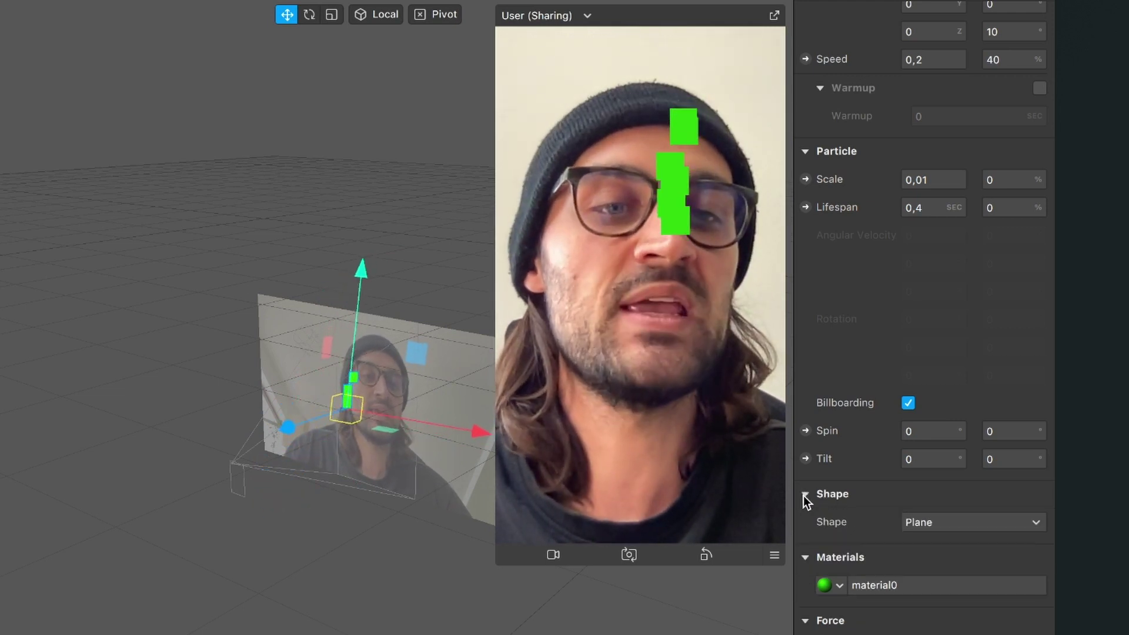
left_click(970, 522)
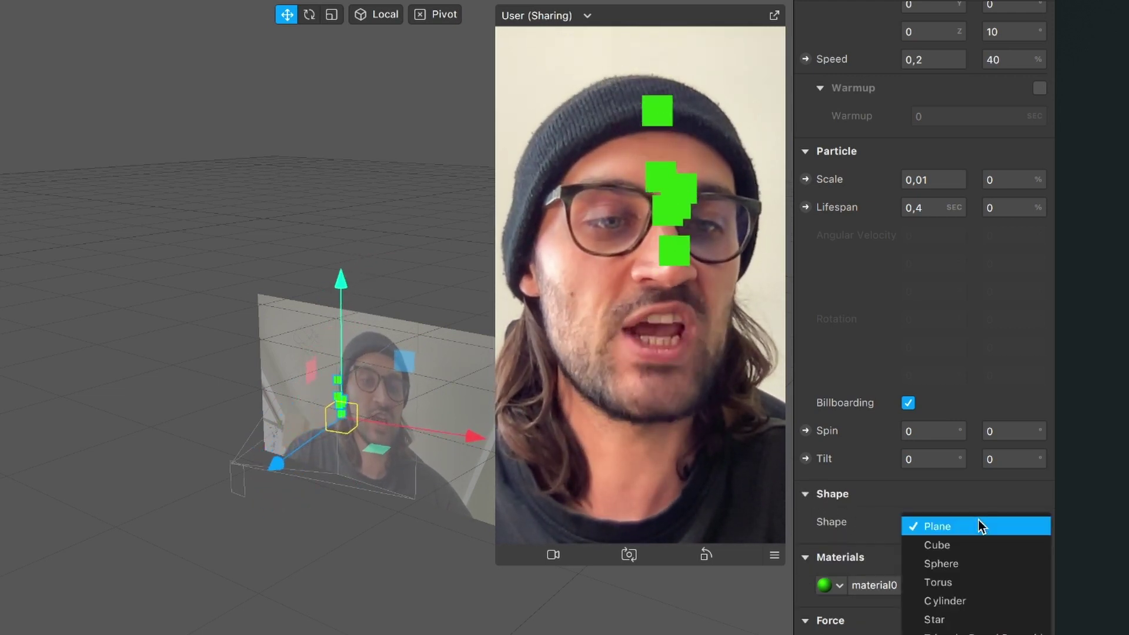
left_click(968, 557)
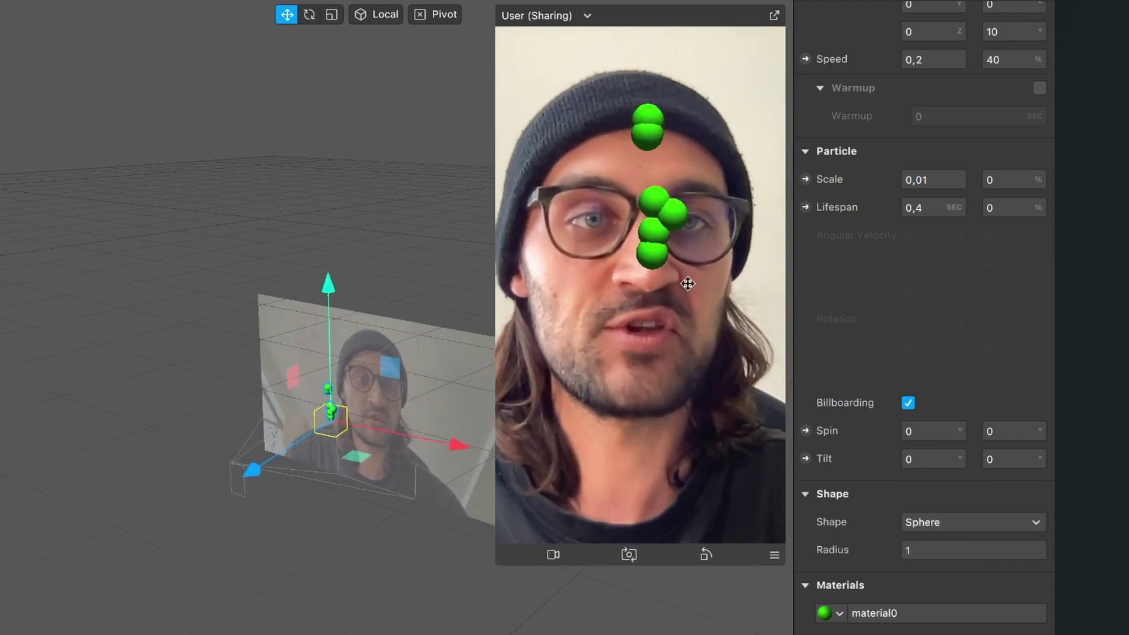
Set the emitter's X rotation to 90 degrees
scroll(889, 294, "up", 8)
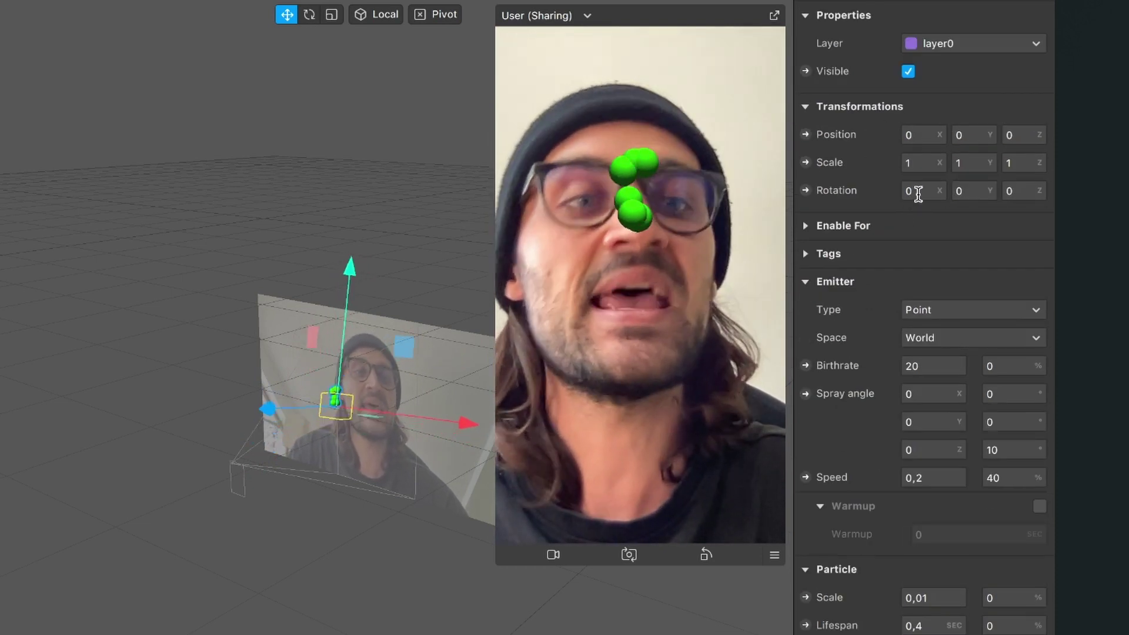
type("90")
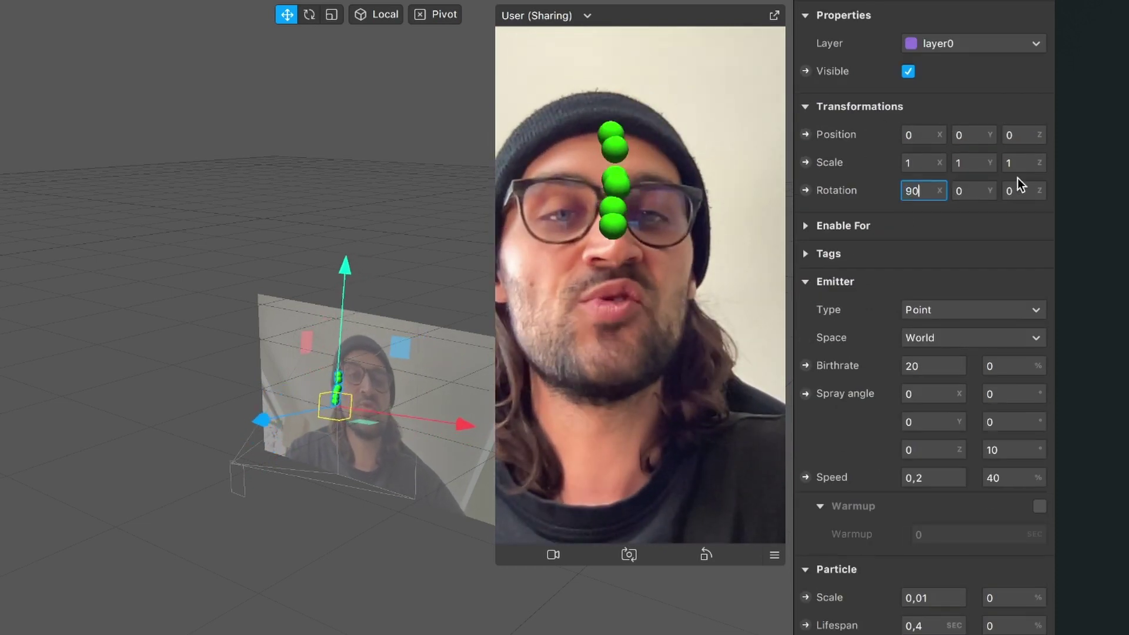
key("Return")
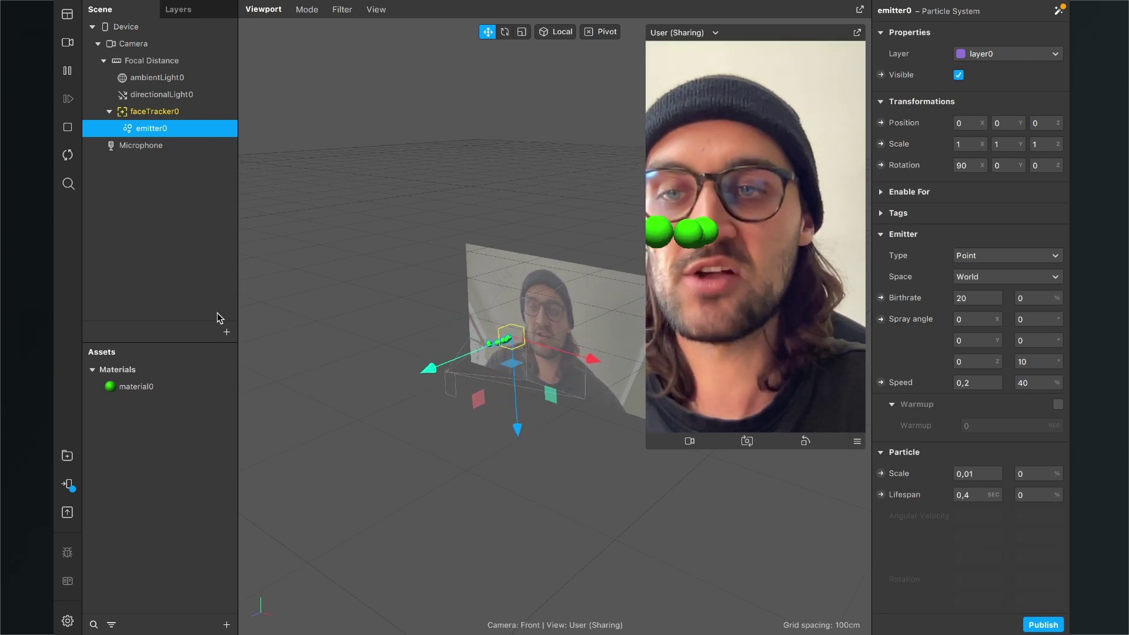
Insert a Face Mesh under the face tracker as a positioning reference
left_click(226, 333)
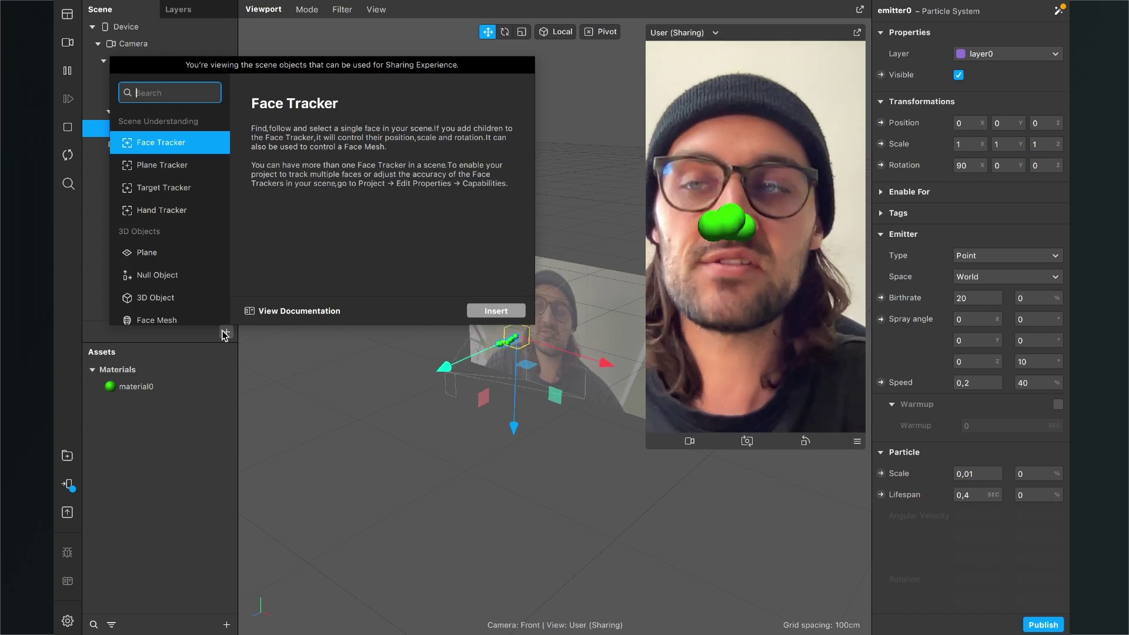
type("face")
key("Return")
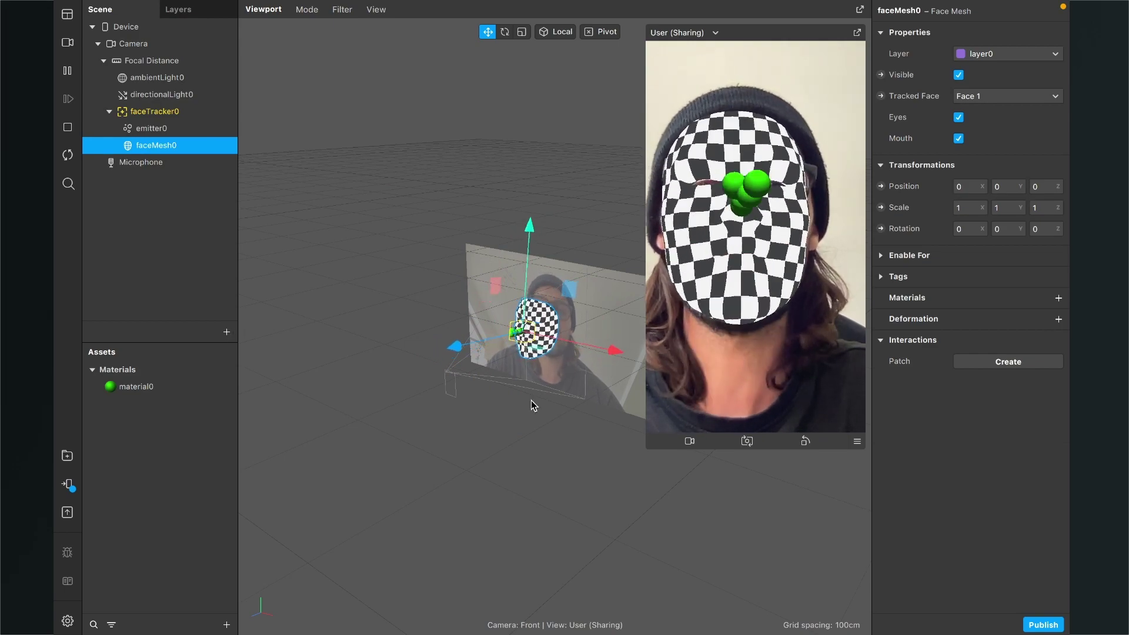
Move emitter0 down from the nose to the mouth of the face mesh, at a Y position of about -0.04
scroll(532, 406, "up", 5)
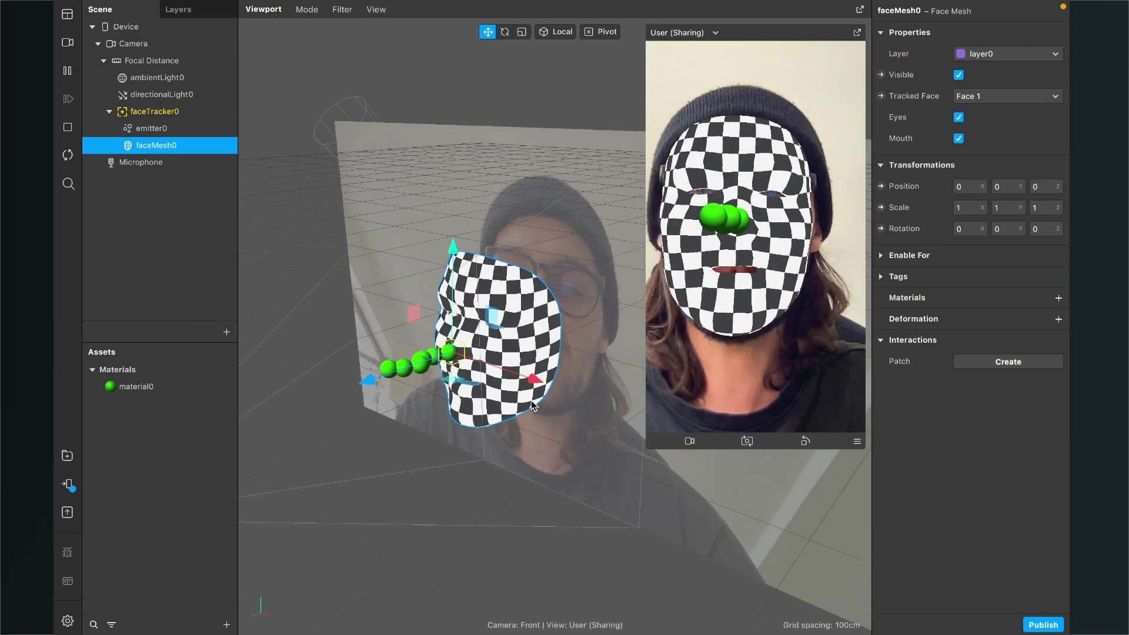
left_click_drag(574, 484, 481, 447)
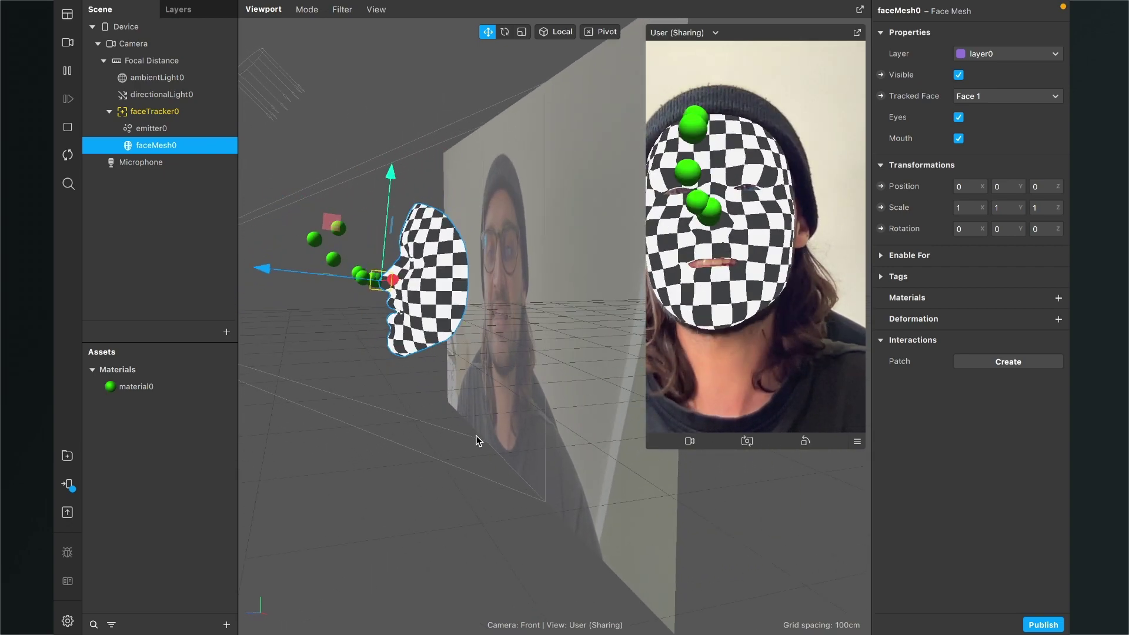
left_click_drag(348, 383, 410, 392)
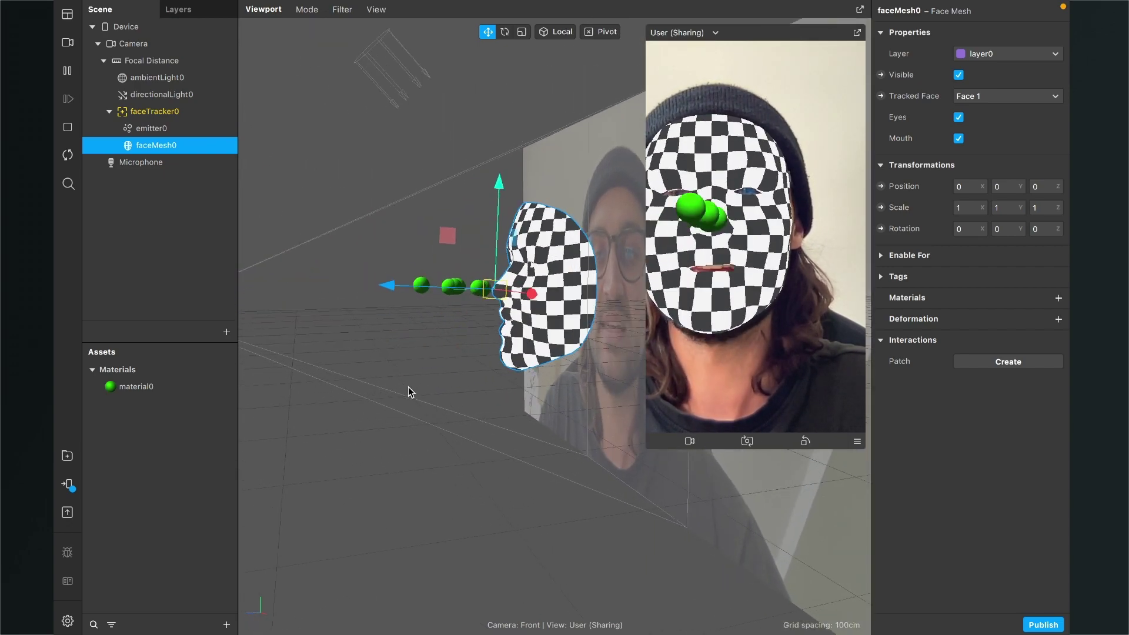
left_click(149, 129)
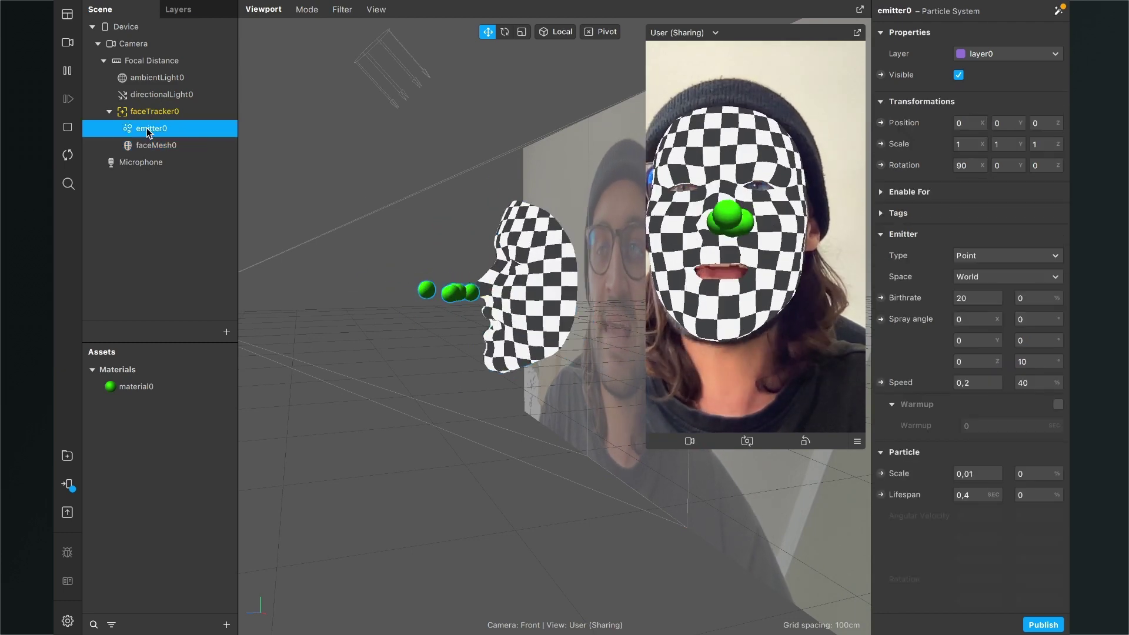
left_click_drag(488, 355, 492, 388)
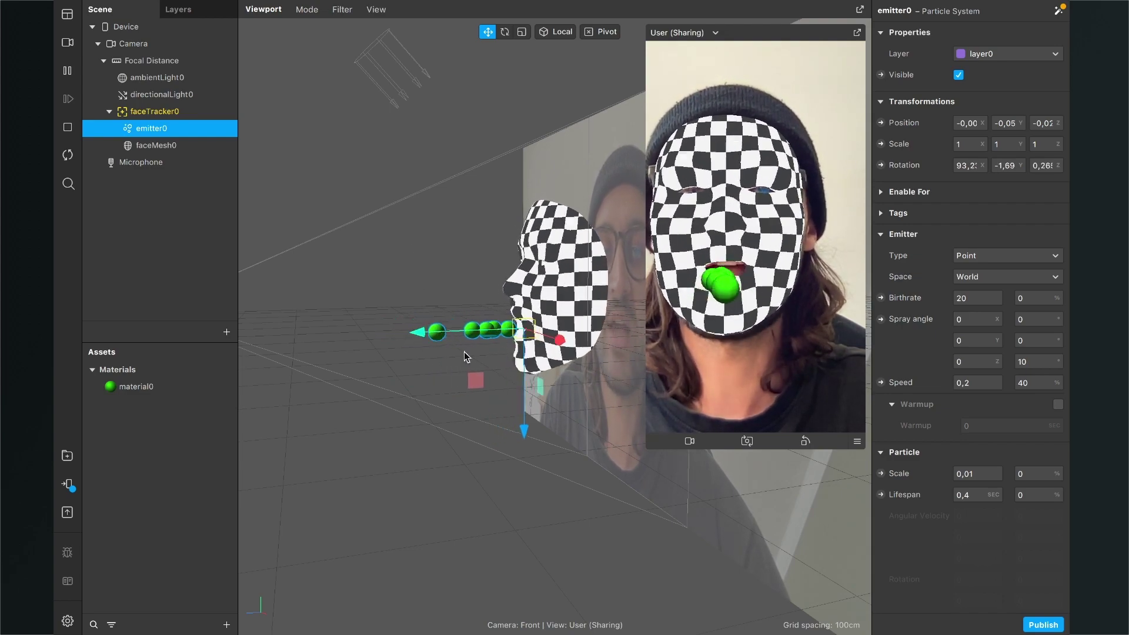
right_click_drag(503, 376, 529, 406)
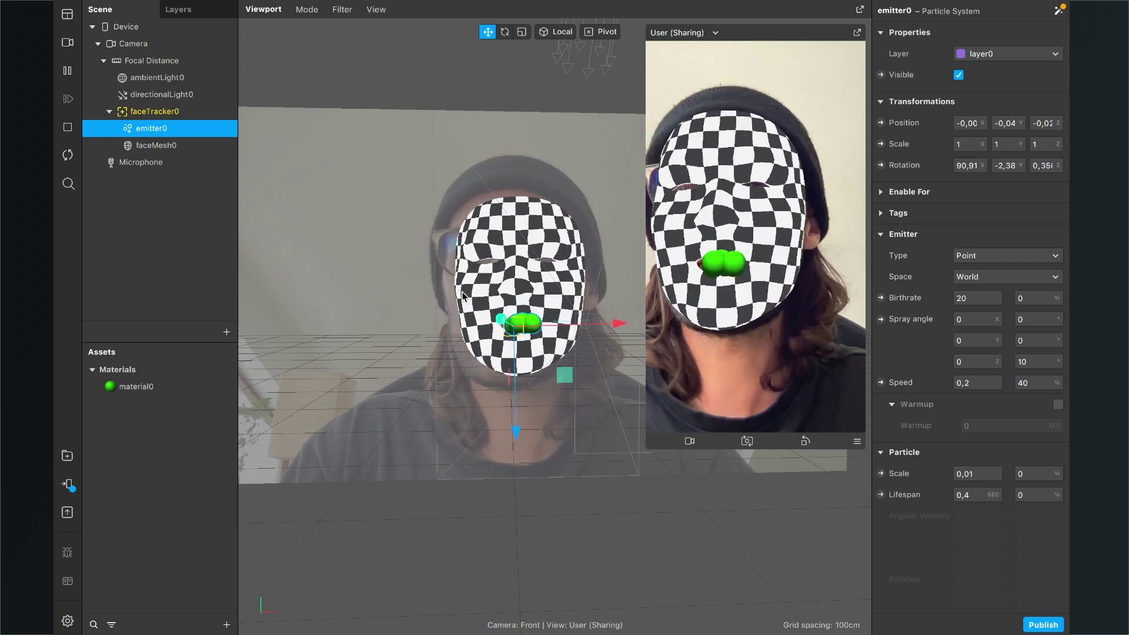
Hide faceMesh0 by turning off its visibility
left_click(178, 150)
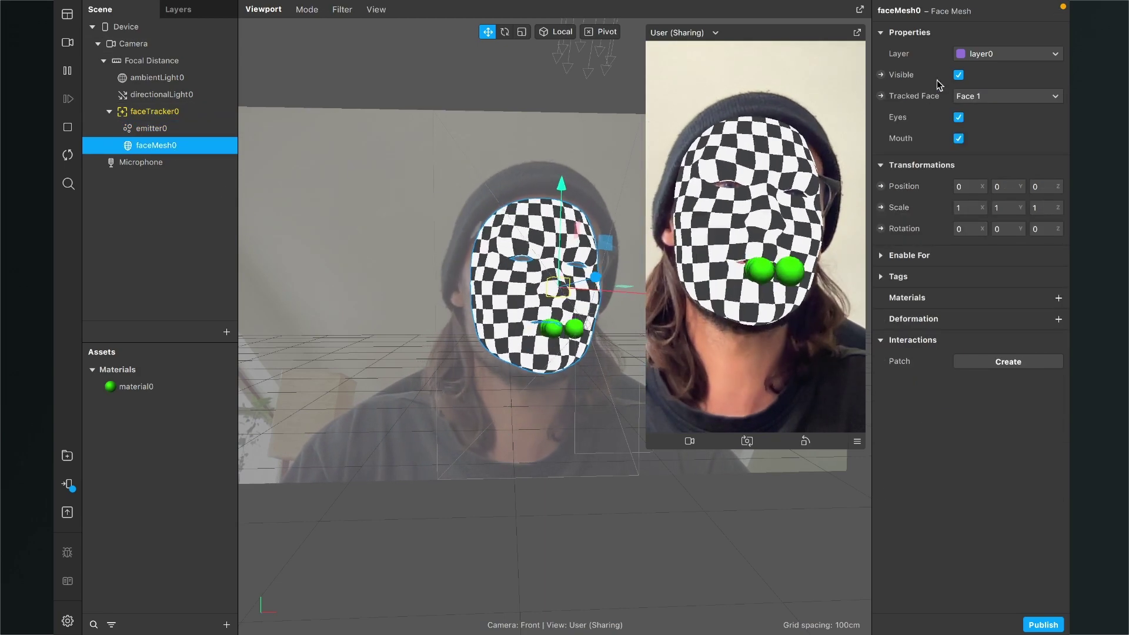
left_click(958, 75)
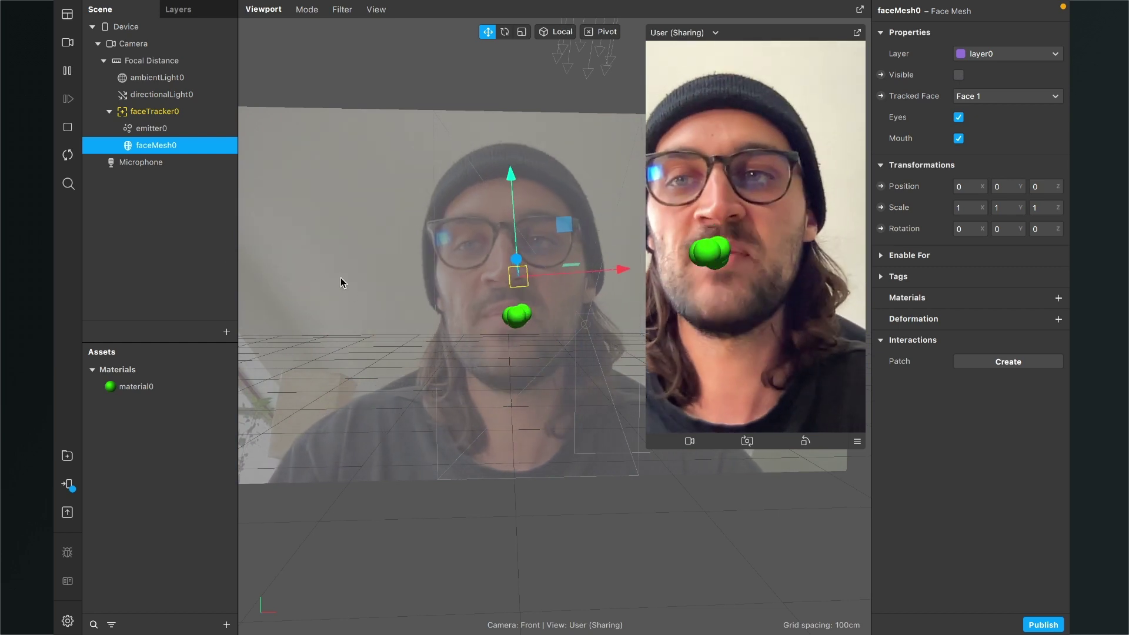
Enable the Acceleration force on emitter0 and set its Y strength to -0,3
left_click(156, 131)
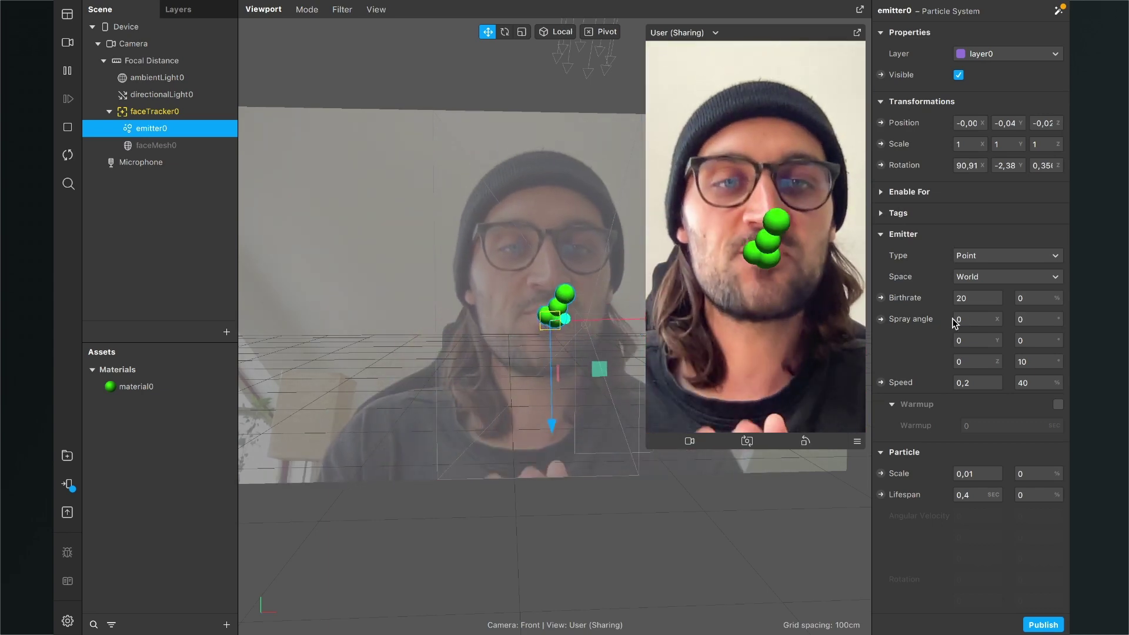
scroll(954, 323, "down", 6)
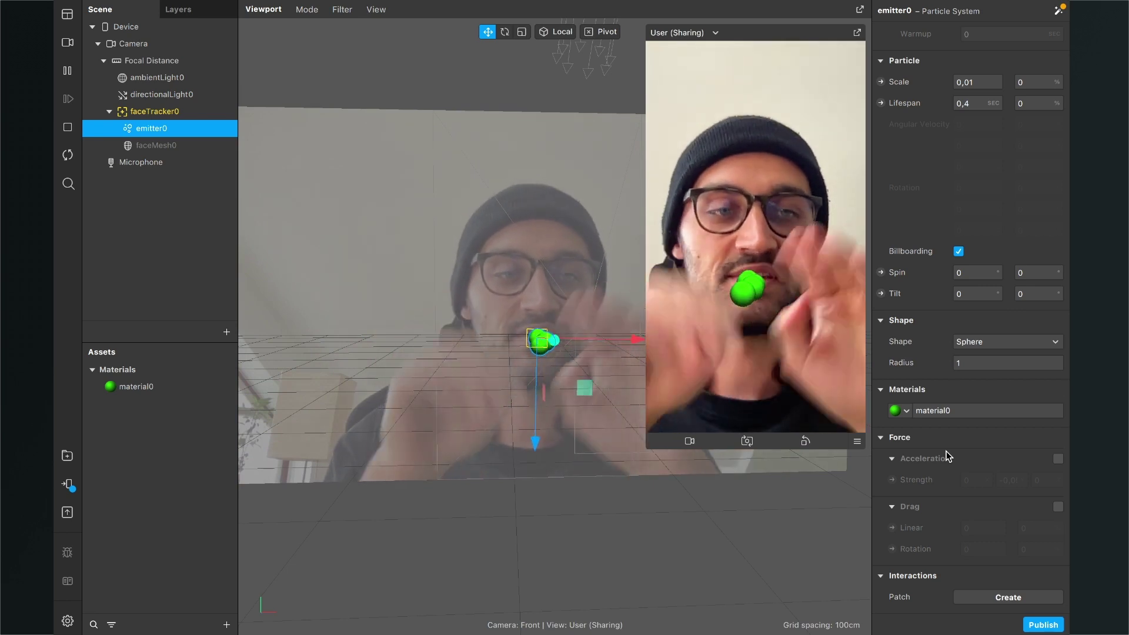
scroll(958, 195, "up", 5)
scroll(958, 195, "down", 5)
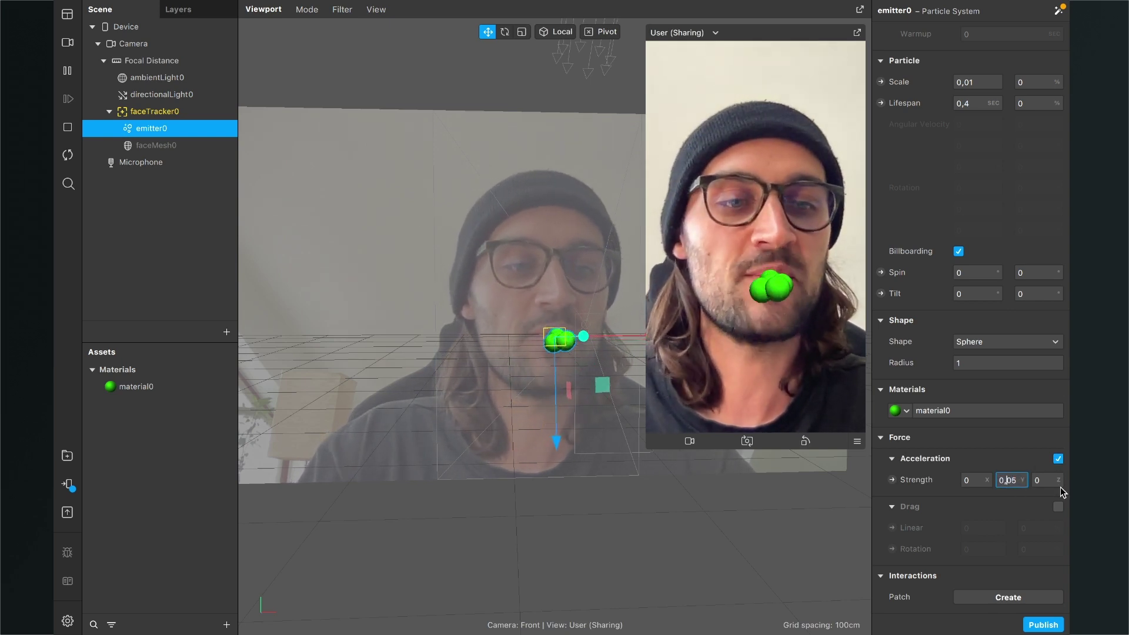
type("-")
key("End")
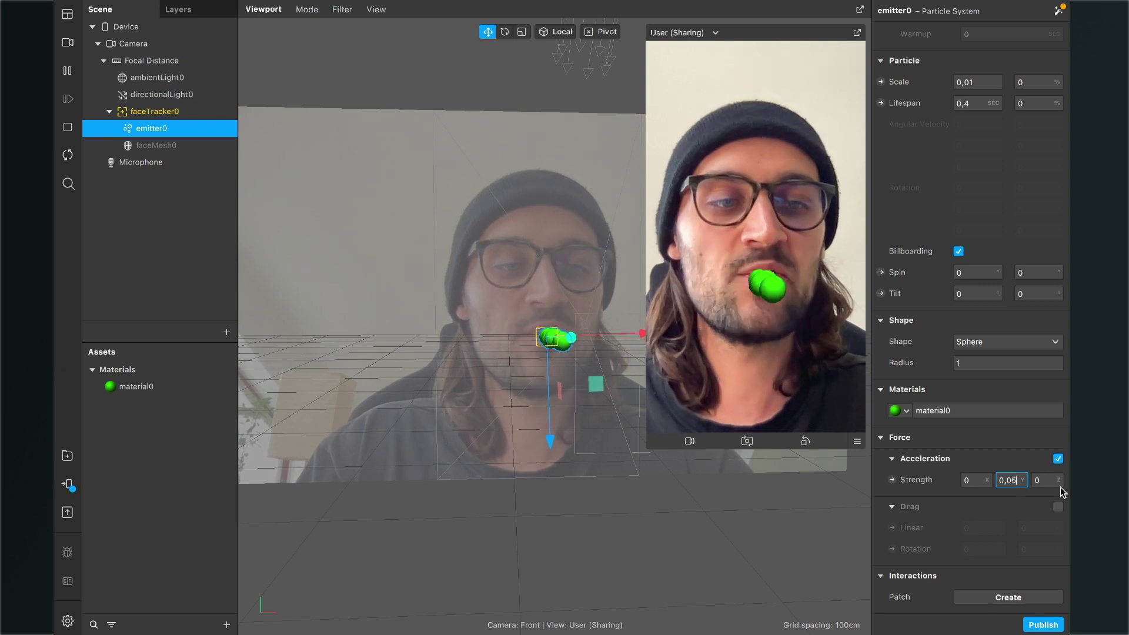
key("BackSpace")
key("BackSpace")
type("3")
key("Return")
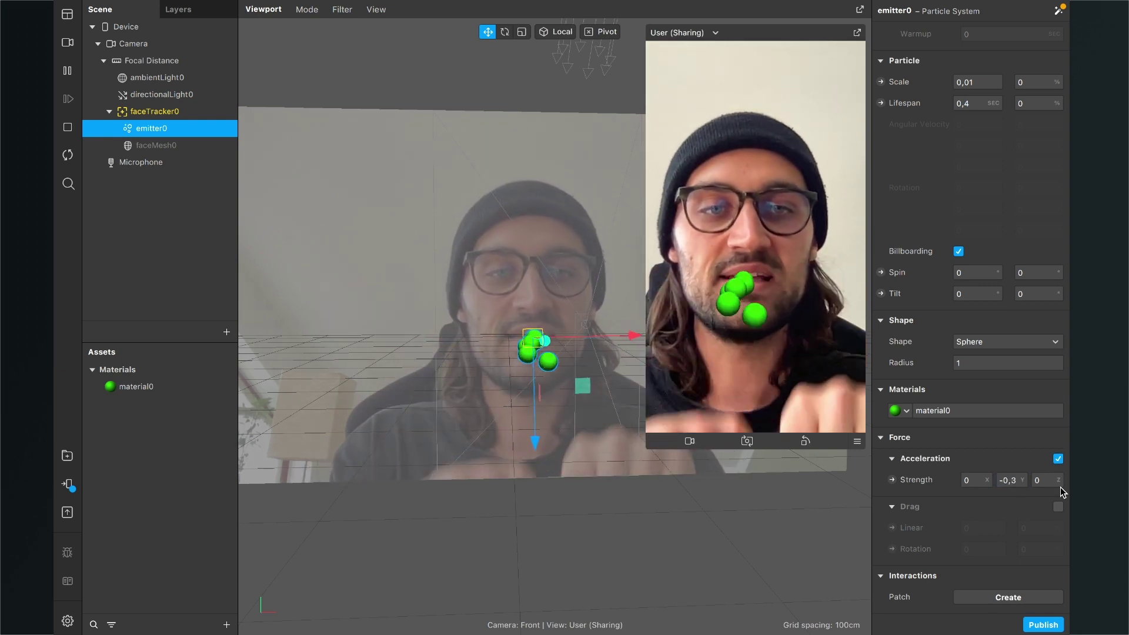
left_click(1012, 481)
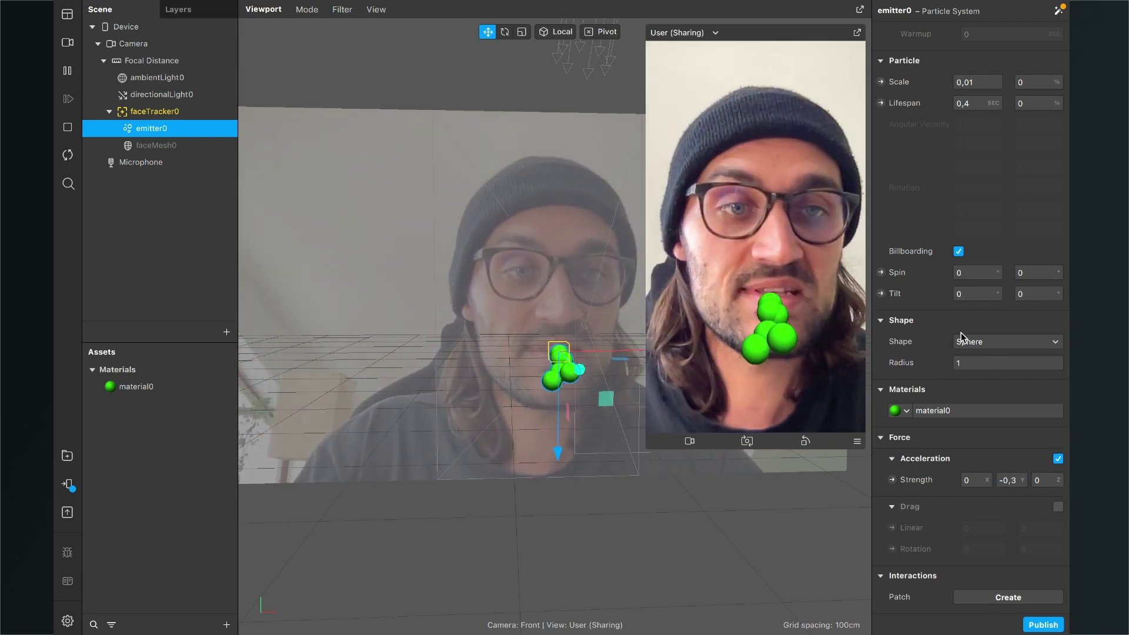
Set emitter0's particle lifespan to 5 seconds
scroll(935, 348, "up", 3)
scroll(935, 348, "up", 2)
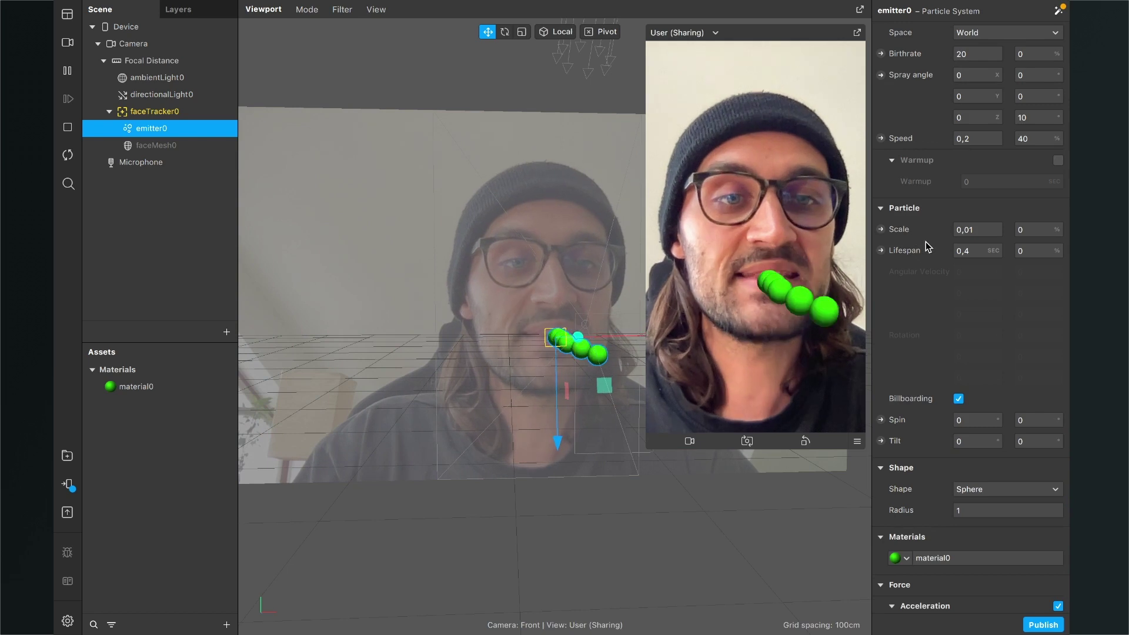
left_click(964, 247)
type("4")
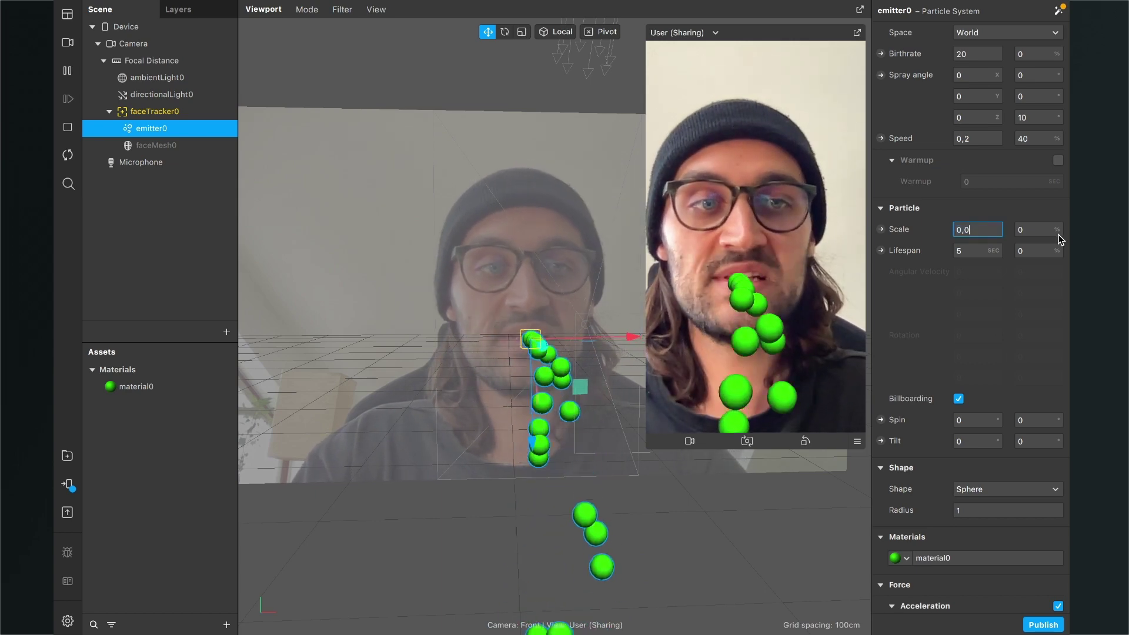
Reduce the size of emitter0's particles by setting the particle scale to 0,006
key("BackSpace")
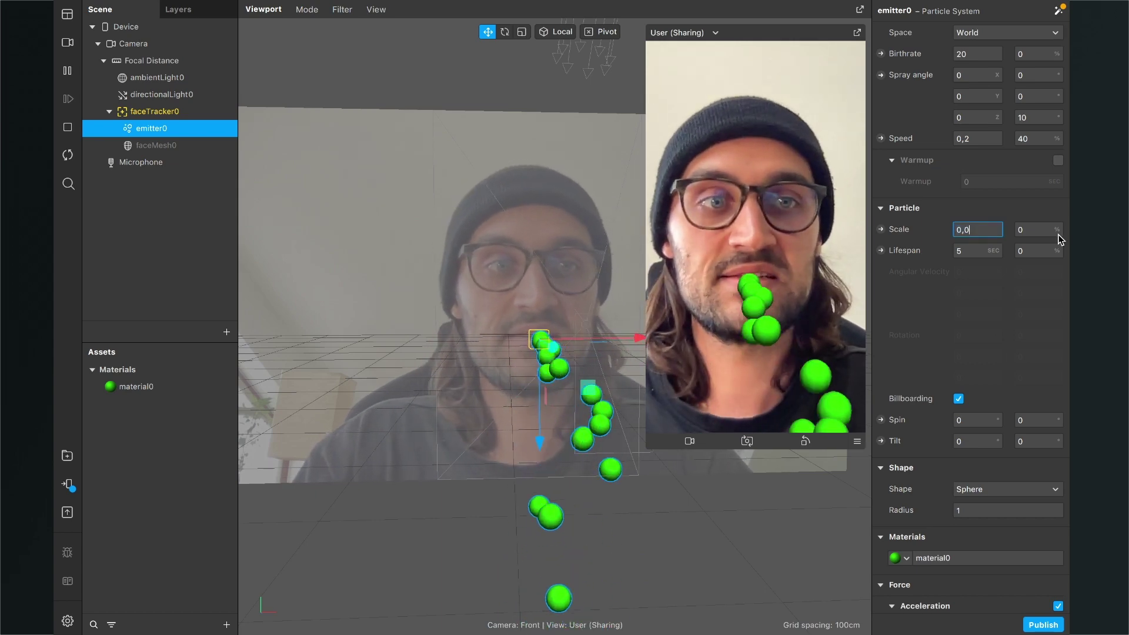
type("0")
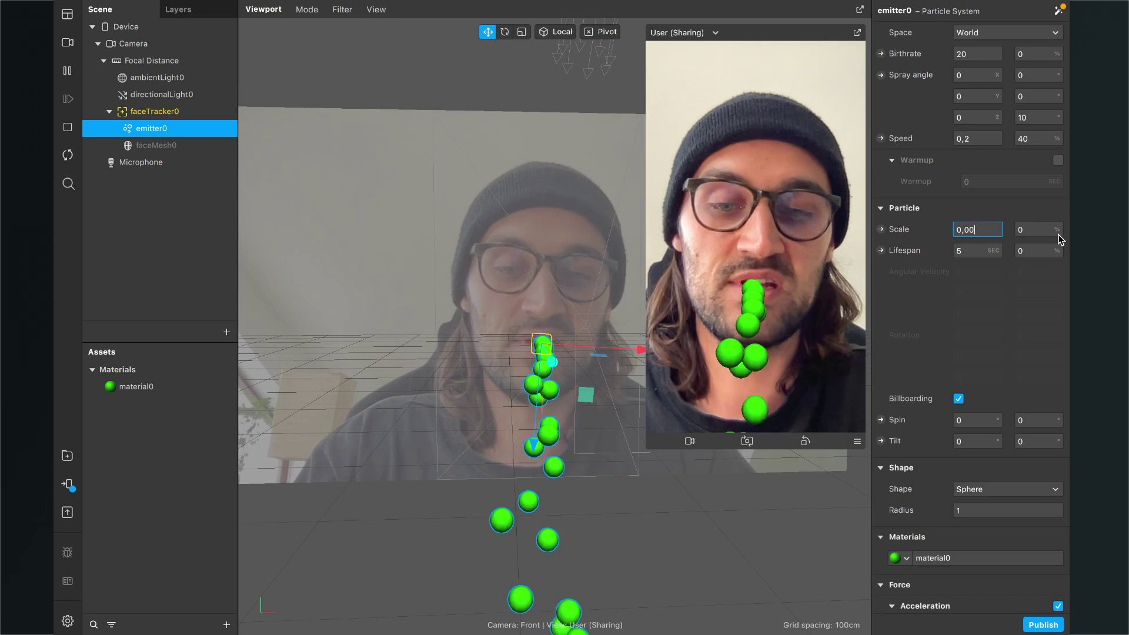
type("6")
key("Return")
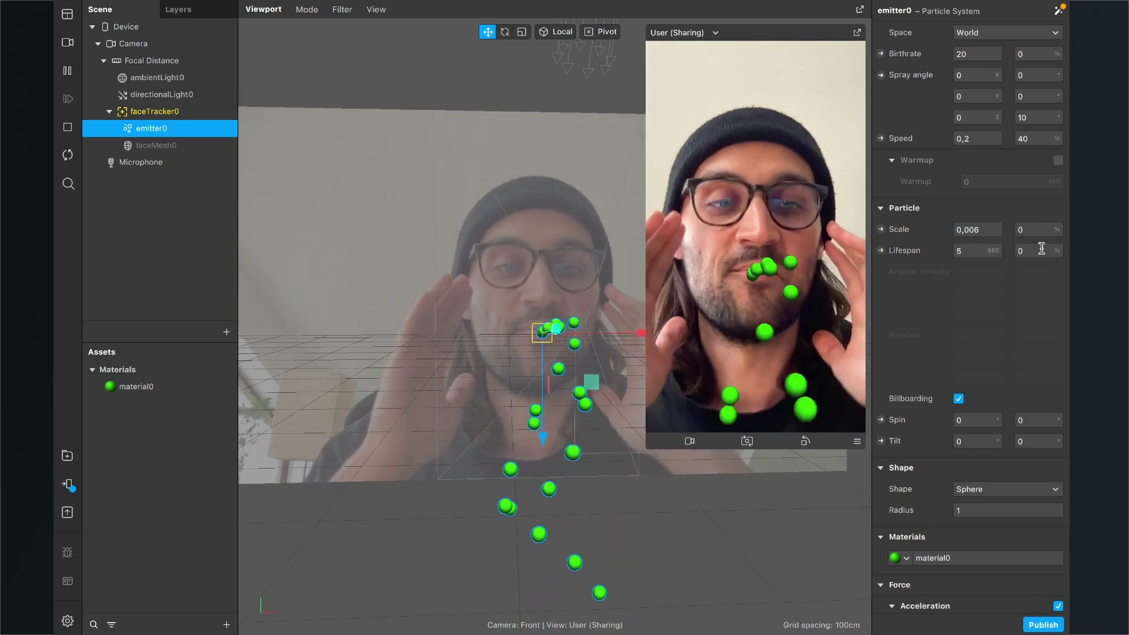
Set emitter0's birthrate to 999 to produce a dense stream of particles
left_click(1042, 248)
scroll(999, 247, "up", 2)
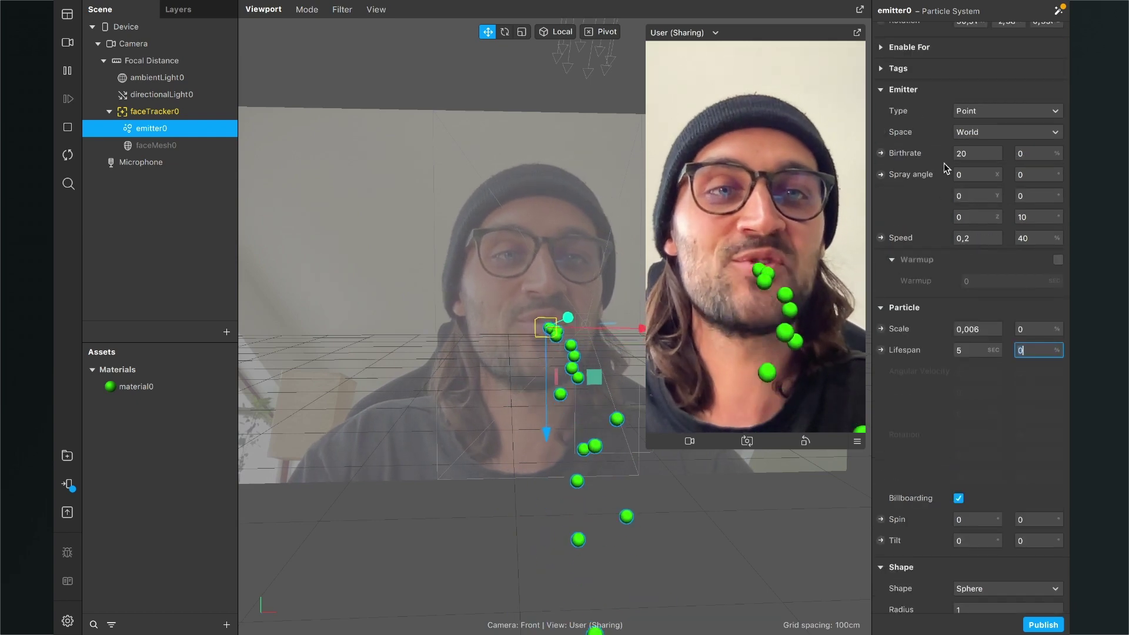
left_click(977, 153)
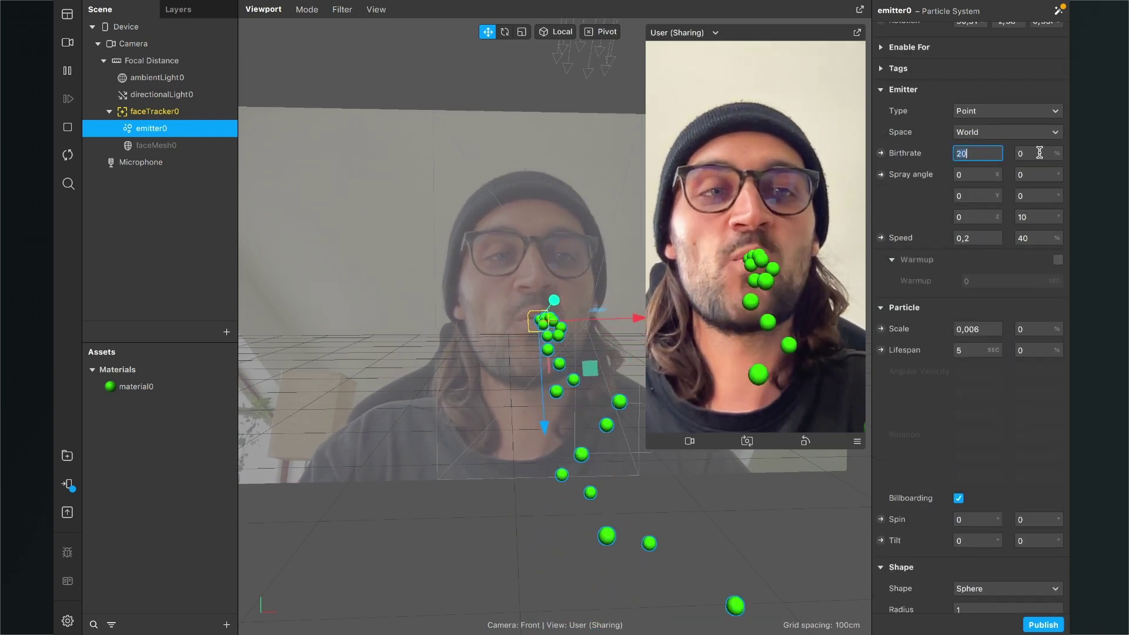
type("999")
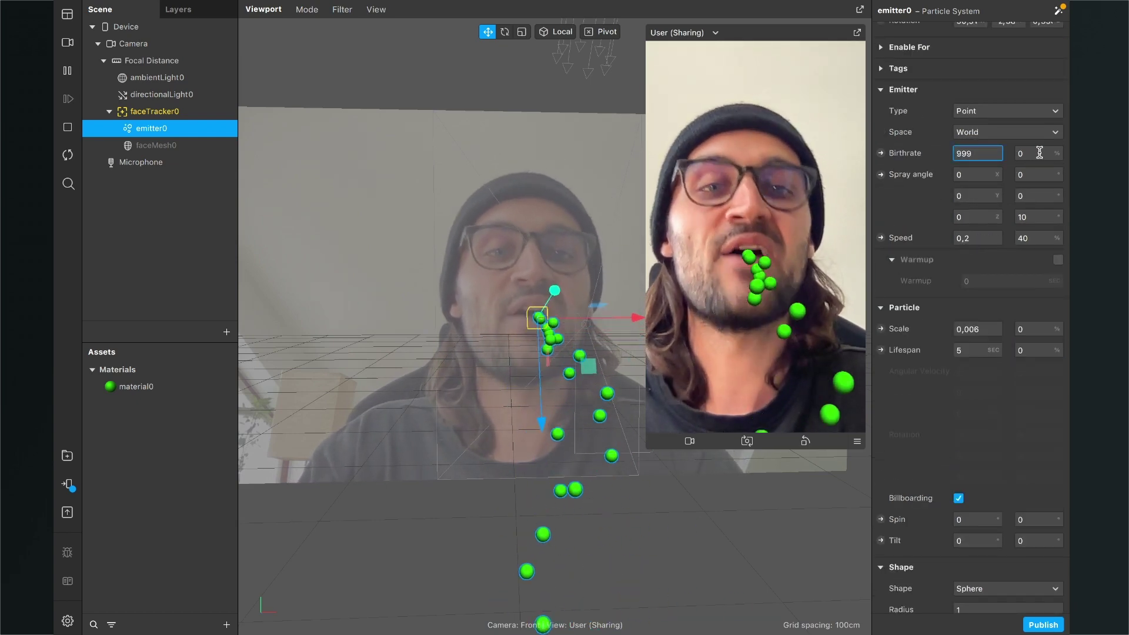
key("Return")
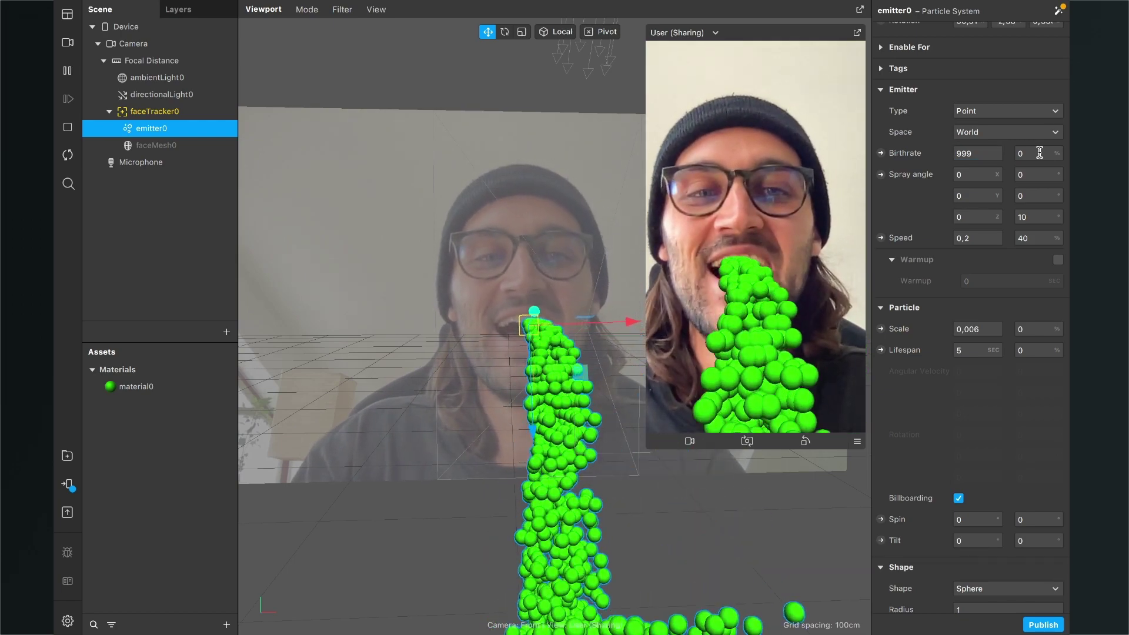
Show the Patch Editor and add faceTracker0 to it as a patch
middle_click_drag(500, 359, 351, 356)
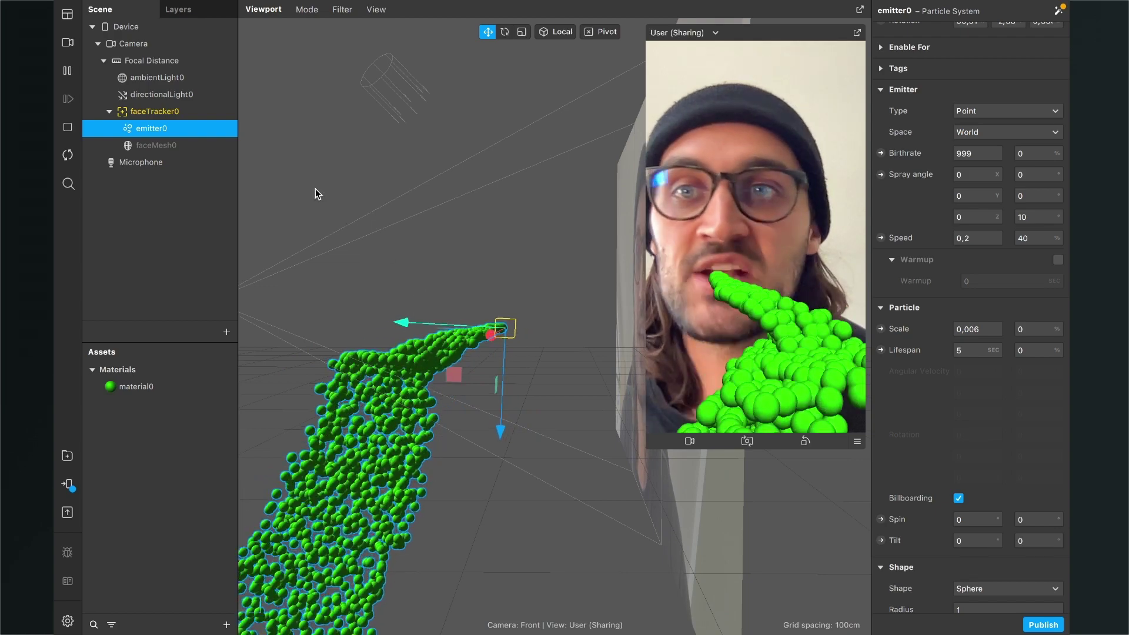
left_click(250, 8)
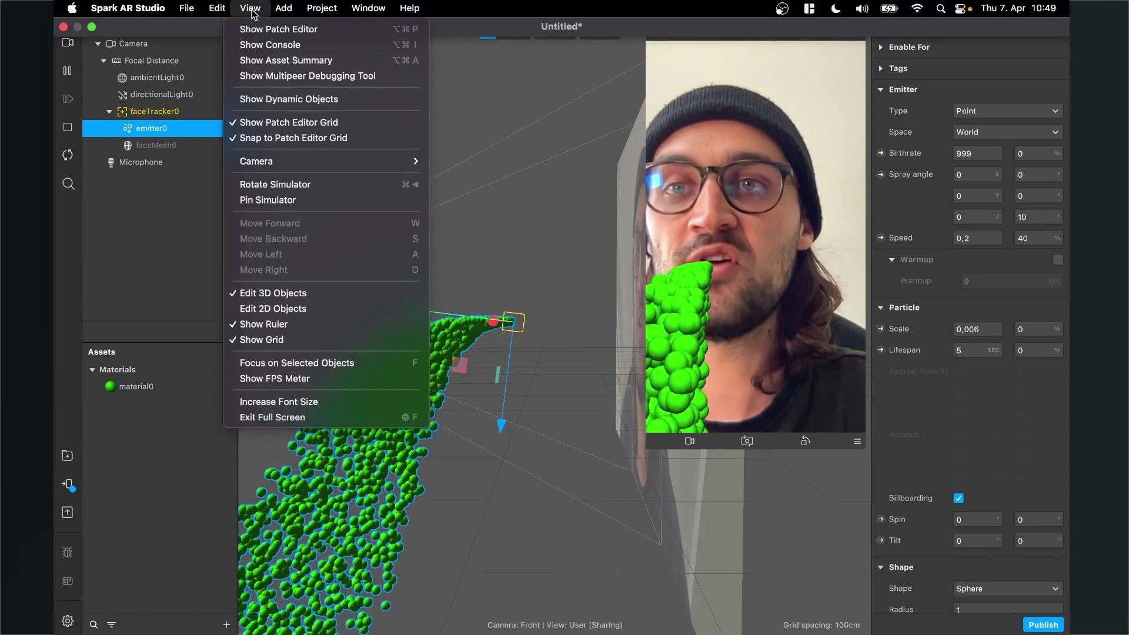
left_click(265, 29)
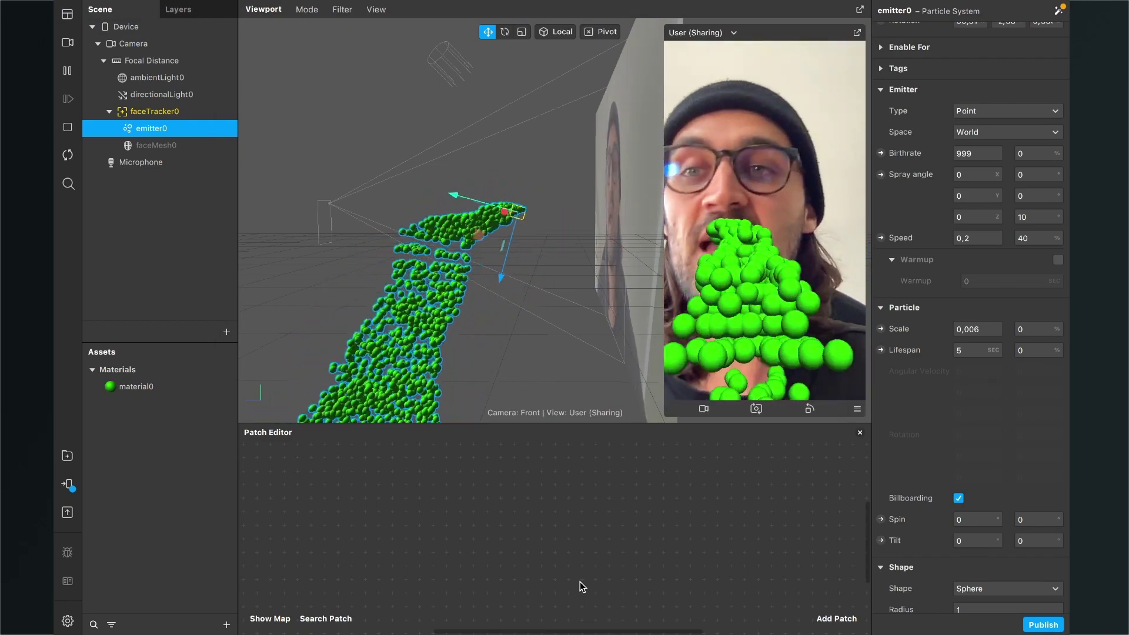
left_click(166, 112)
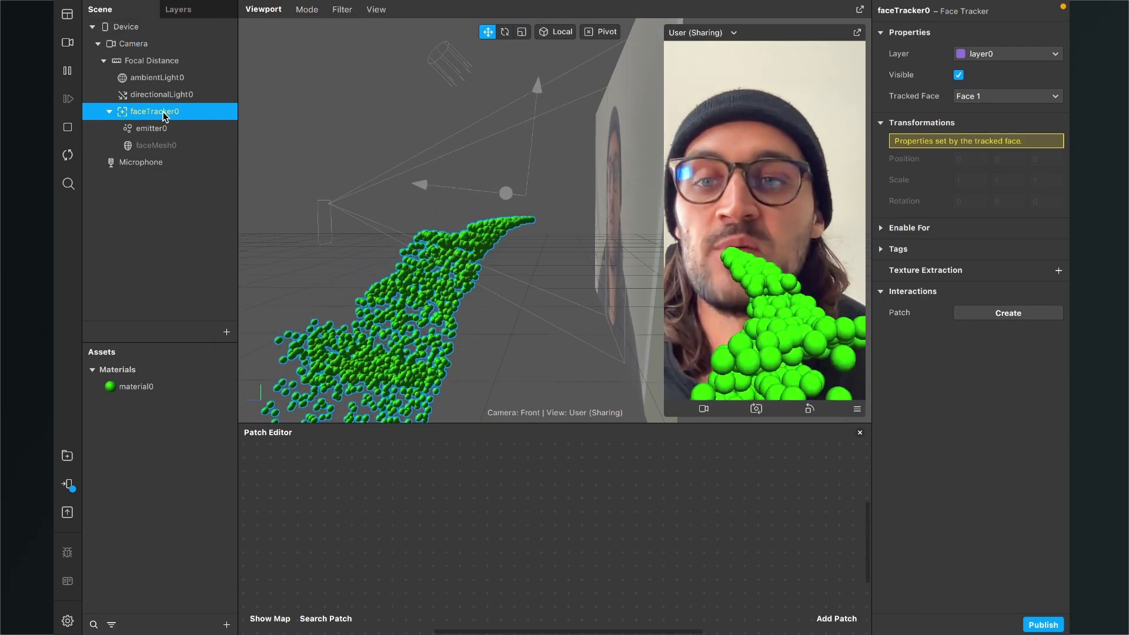
left_click_drag(166, 115, 459, 551)
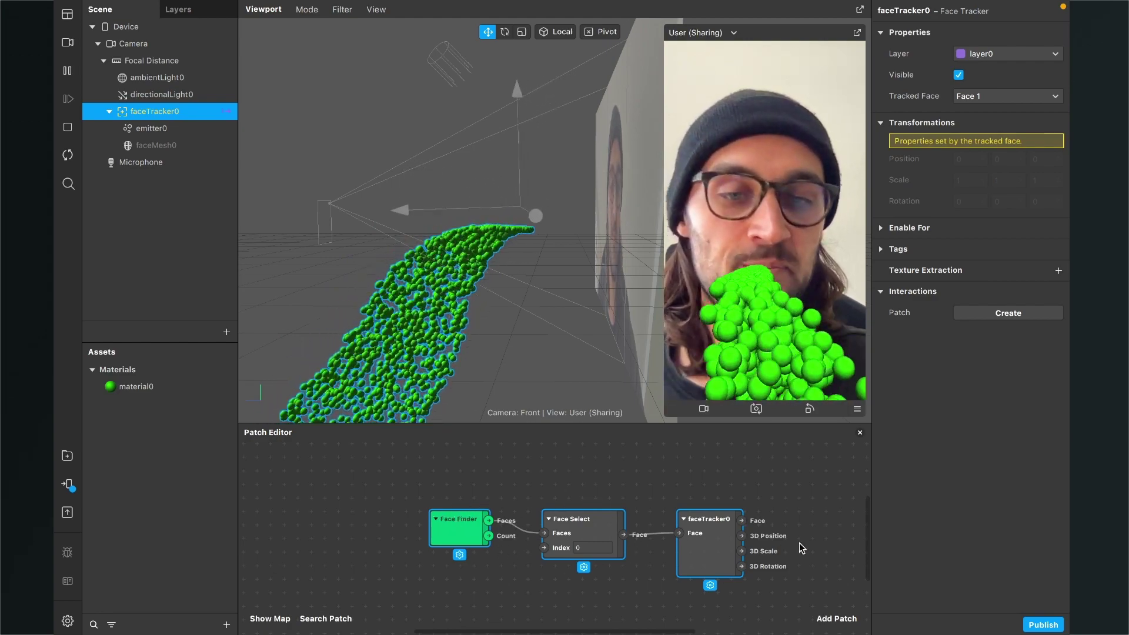
scroll(704, 544, "right", 5)
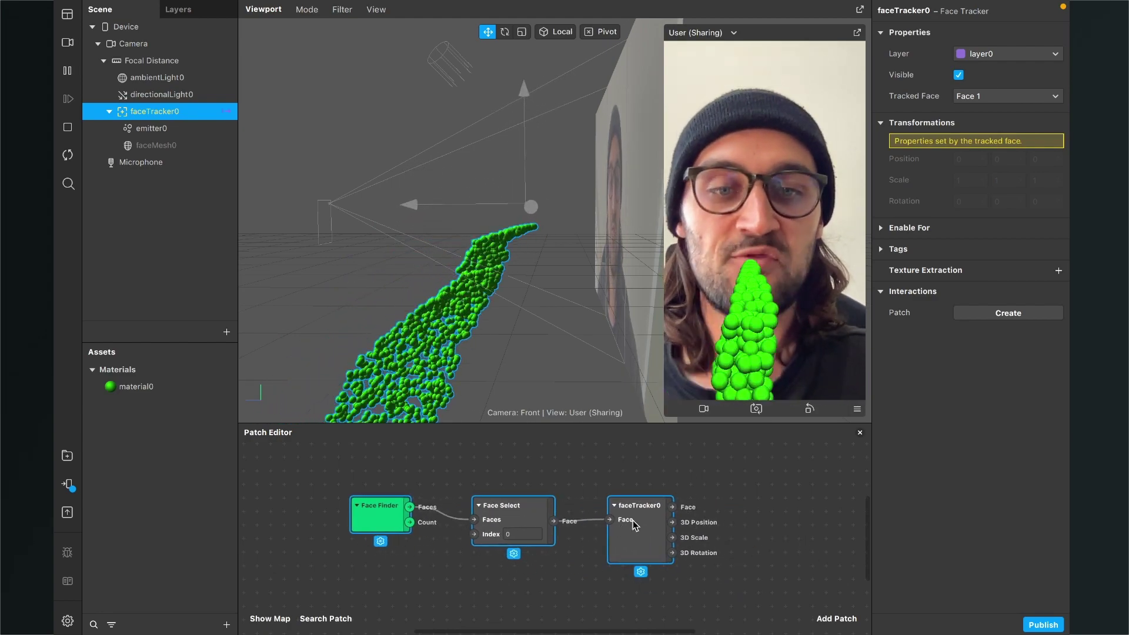
scroll(775, 499, "right", 2)
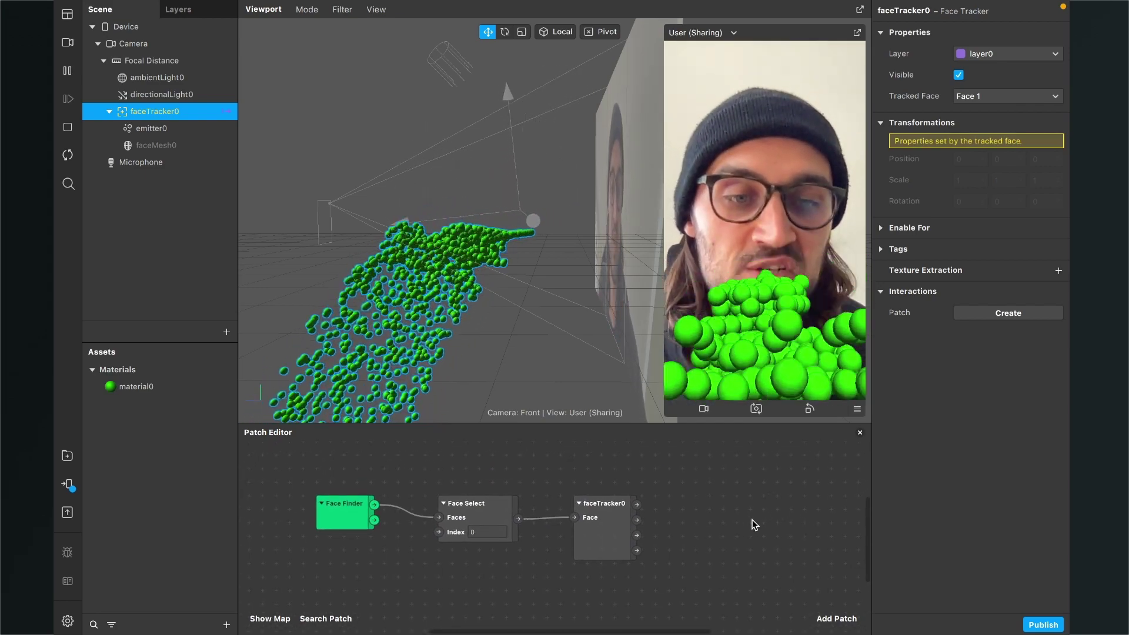
Add a Mouth Open patch beside faceTracker0 and connect the tracker's Face output to its Face input
left_click(836, 618)
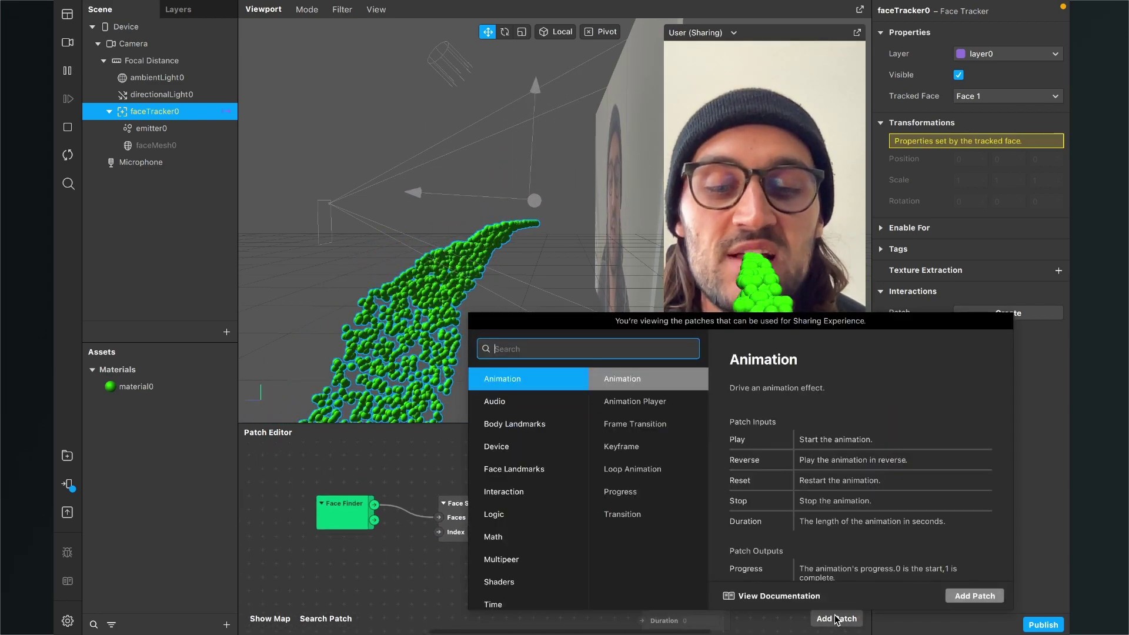
type("mouth")
key("Down")
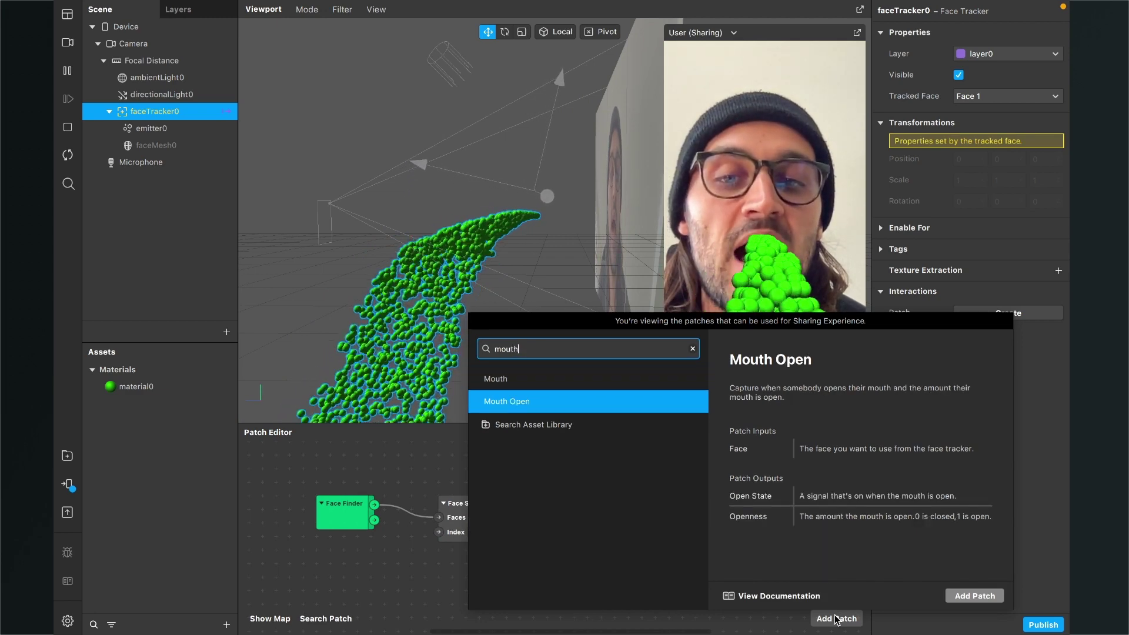
key("Return")
left_click_drag(591, 591, 733, 517)
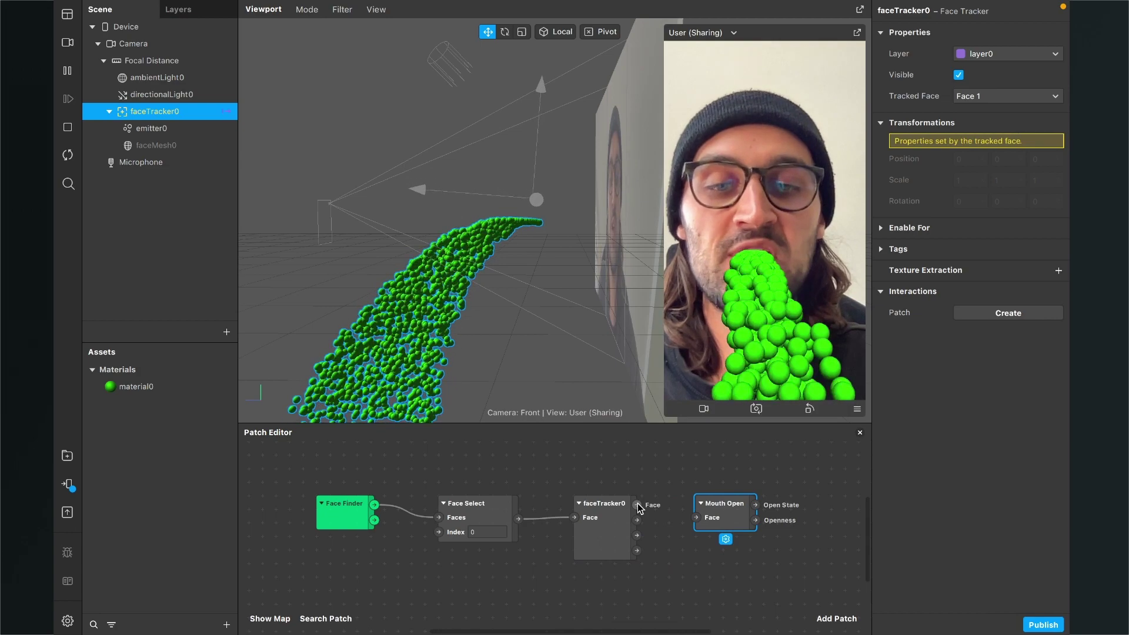
left_click_drag(638, 505, 697, 519)
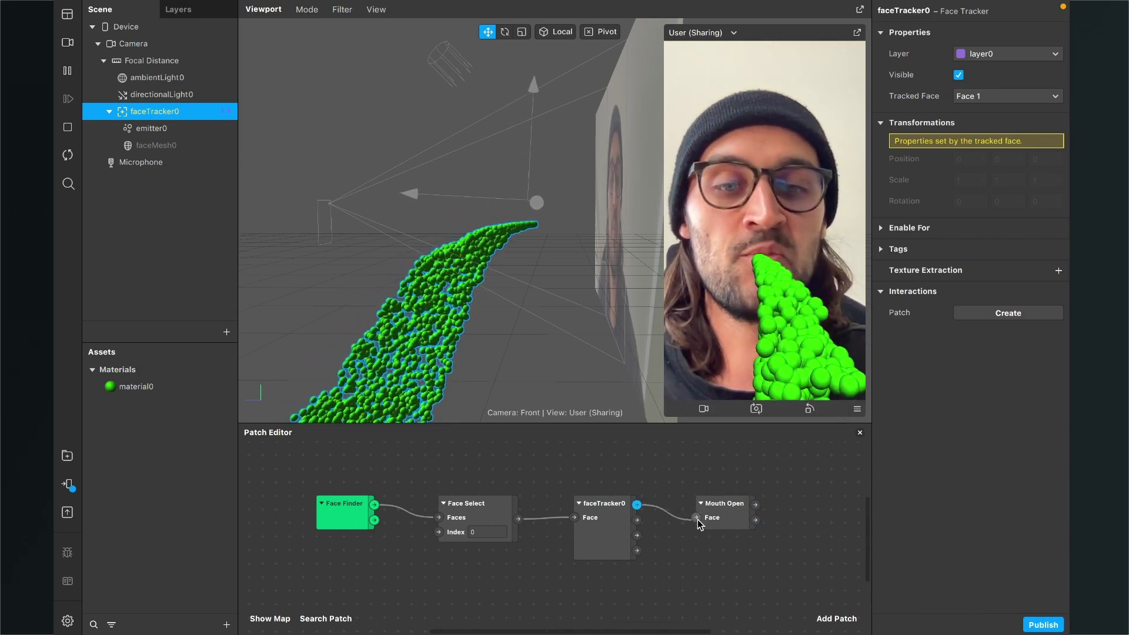
Add an If Then Else patch and place it after the Mouth Open patch
scroll(698, 517, "right", 5)
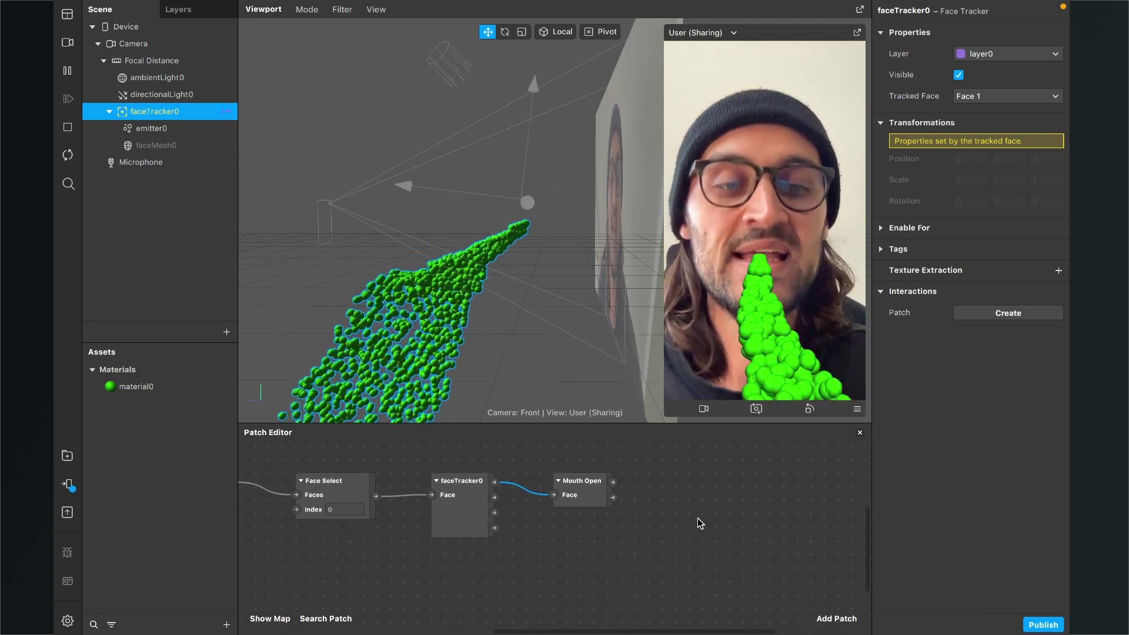
scroll(697, 517, "right", 2)
left_click(837, 617)
type("if")
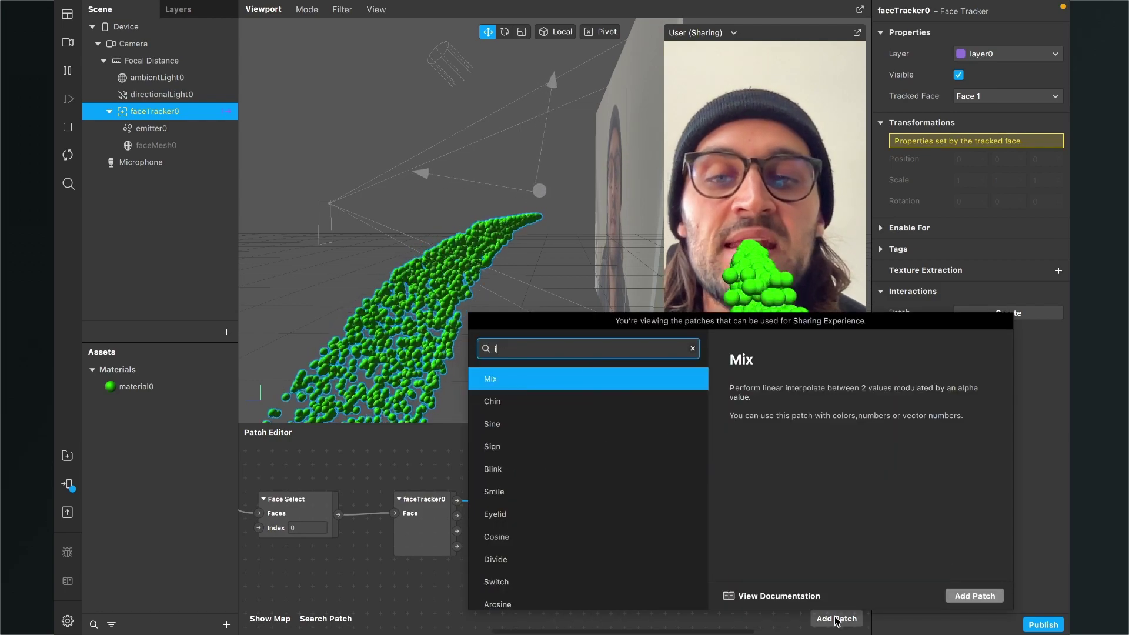
left_click(965, 597)
left_click_drag(582, 567, 685, 523)
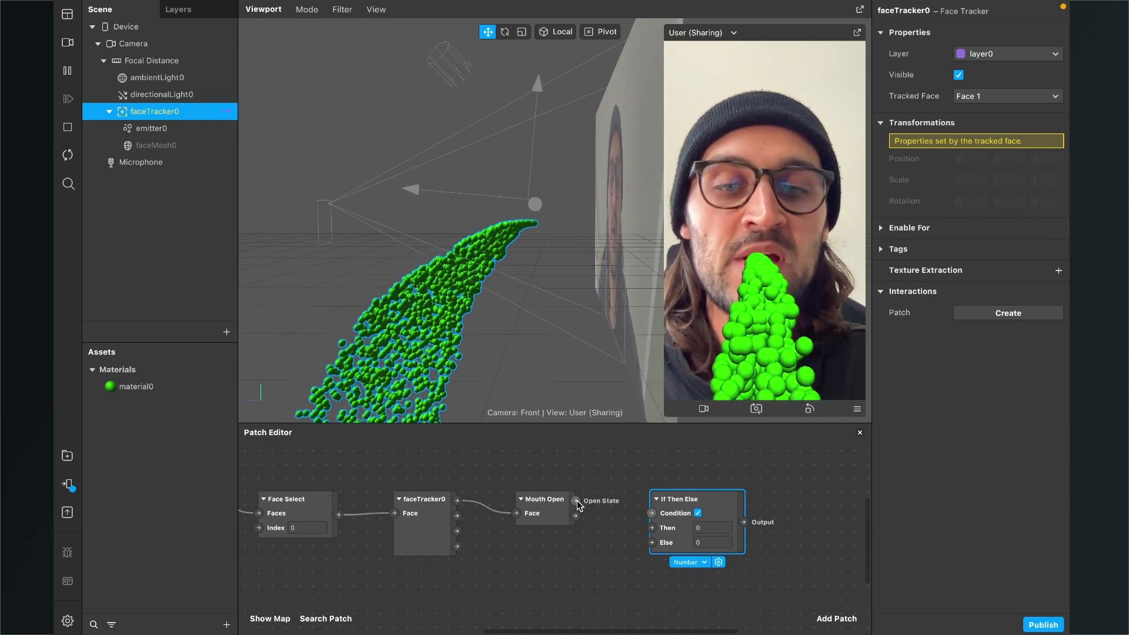
Connect Mouth Open's Open State output to the If Then Else Condition and set Then to 999
left_click_drag(647, 507, 651, 515)
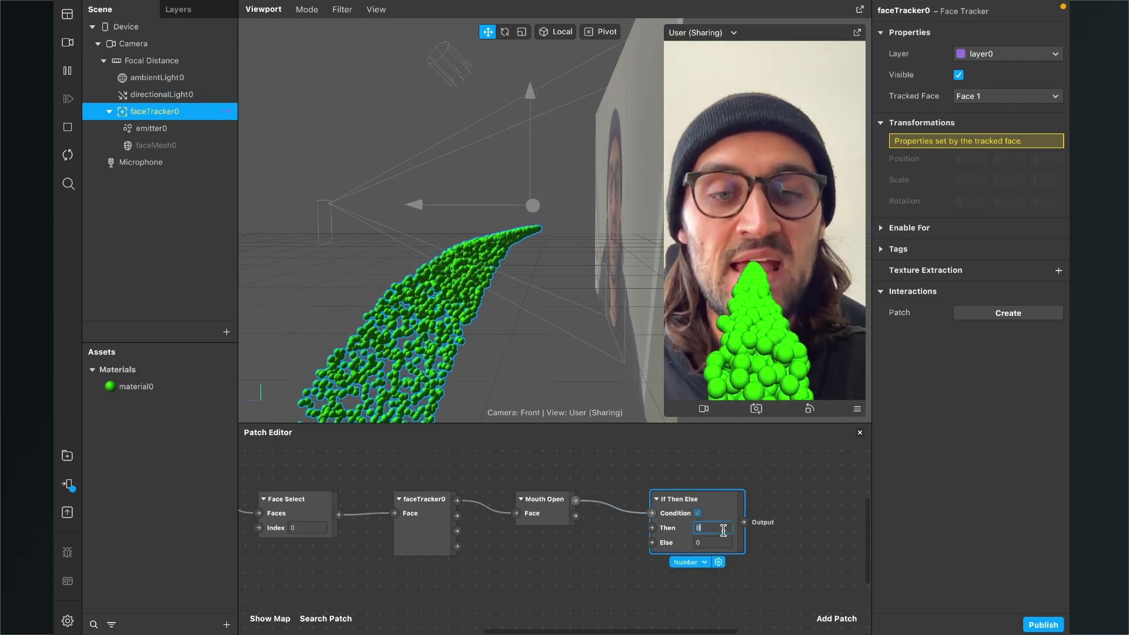
key("BackSpace")
key("Return")
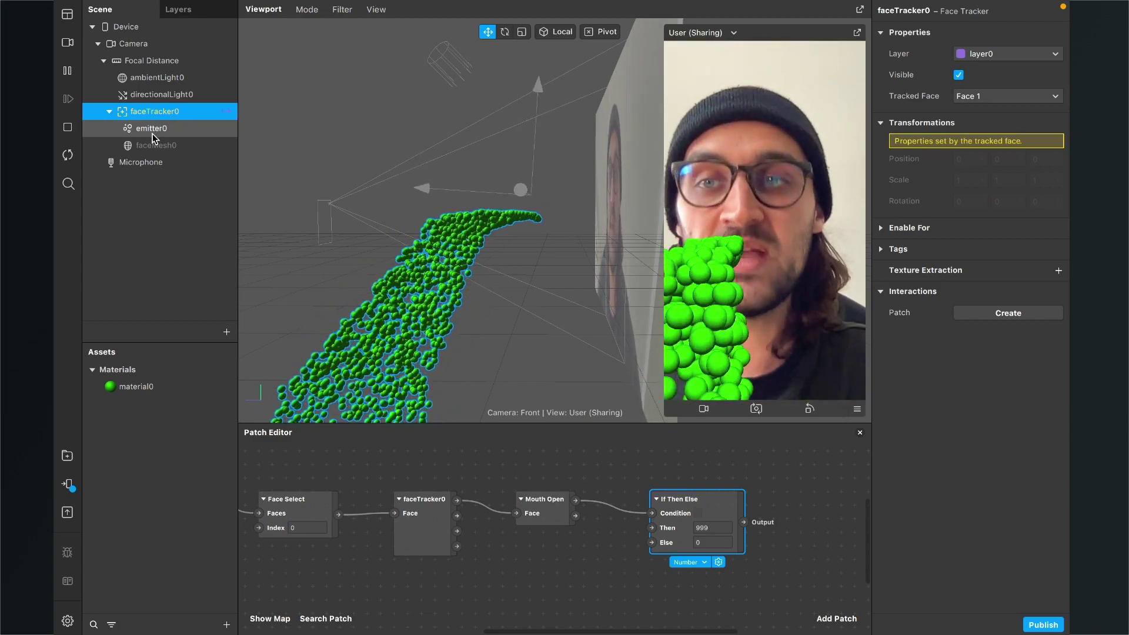
Create a patch for emitter0's Birthrate, place it after If Then Else, and connect the If Then Else output to Birthrate
left_click(153, 133)
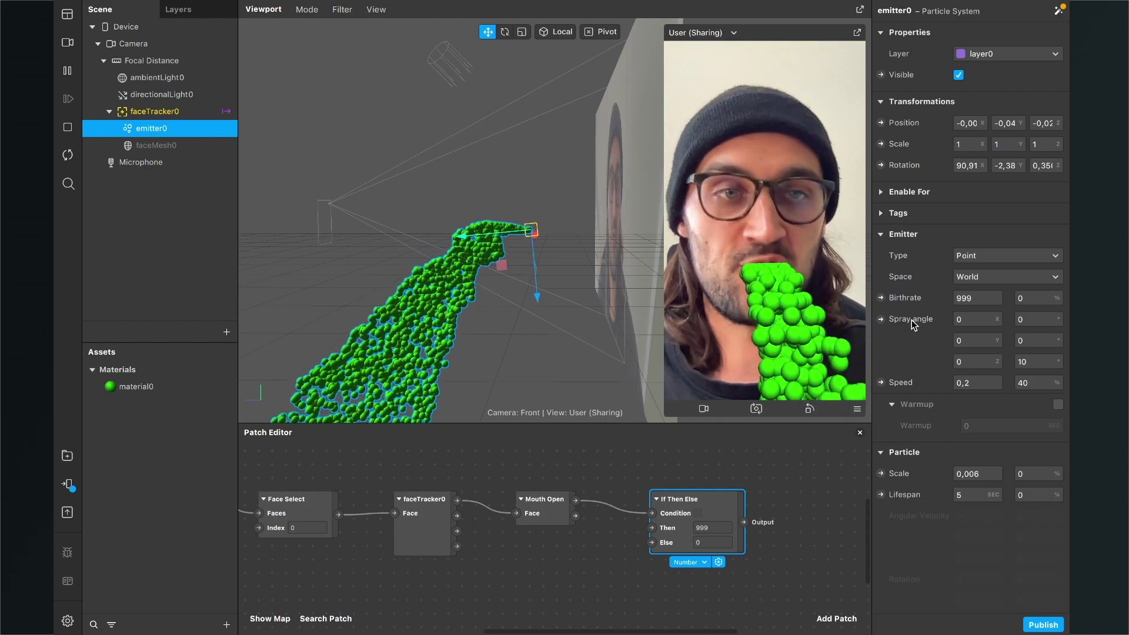
left_click(880, 298)
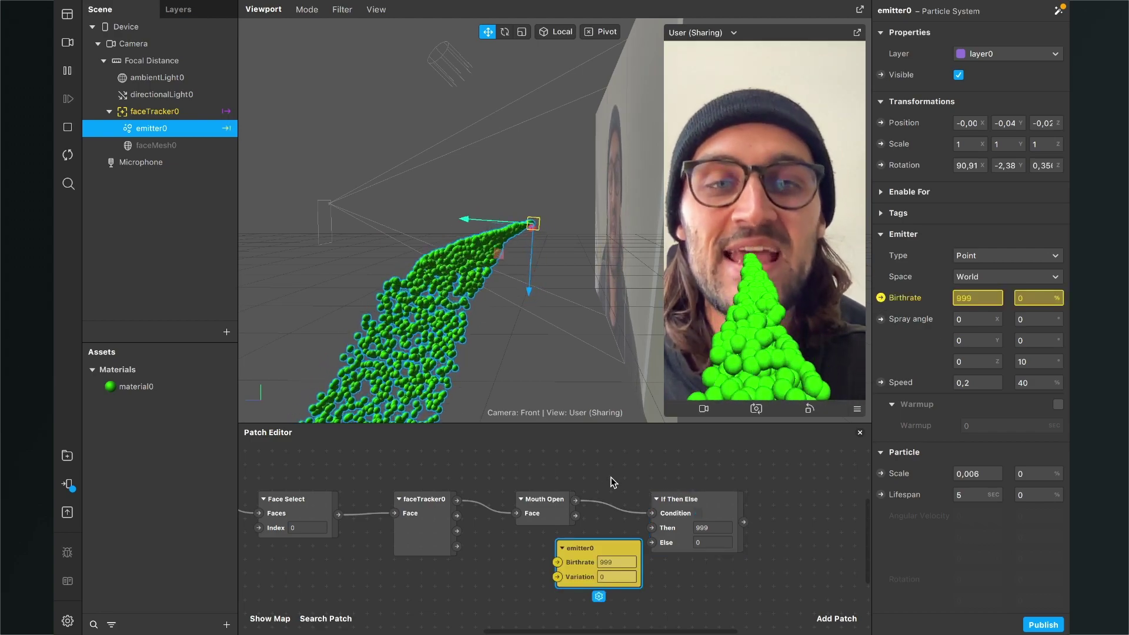
left_click_drag(507, 544, 764, 524)
scroll(625, 499, "right", 3)
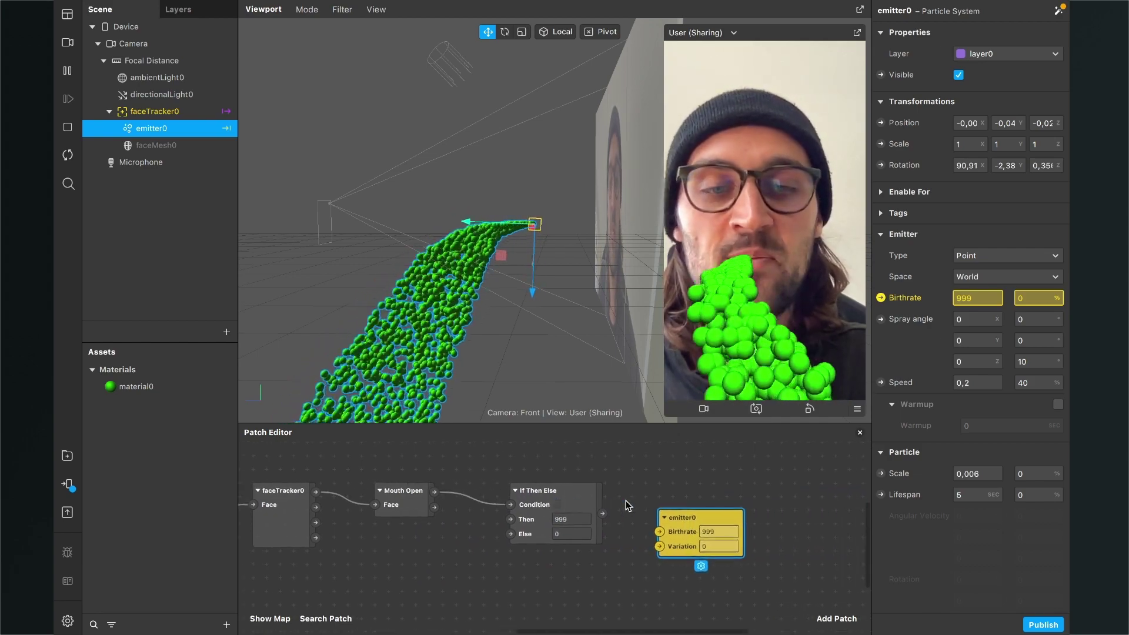
scroll(604, 503, "up", 3)
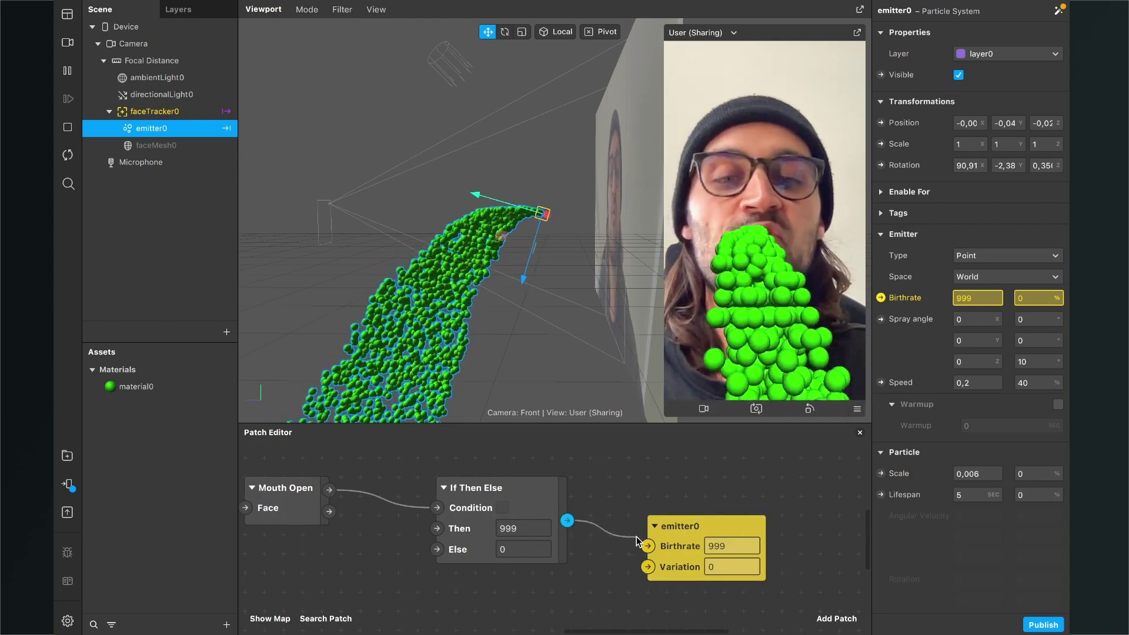
left_click_drag(636, 536, 649, 546)
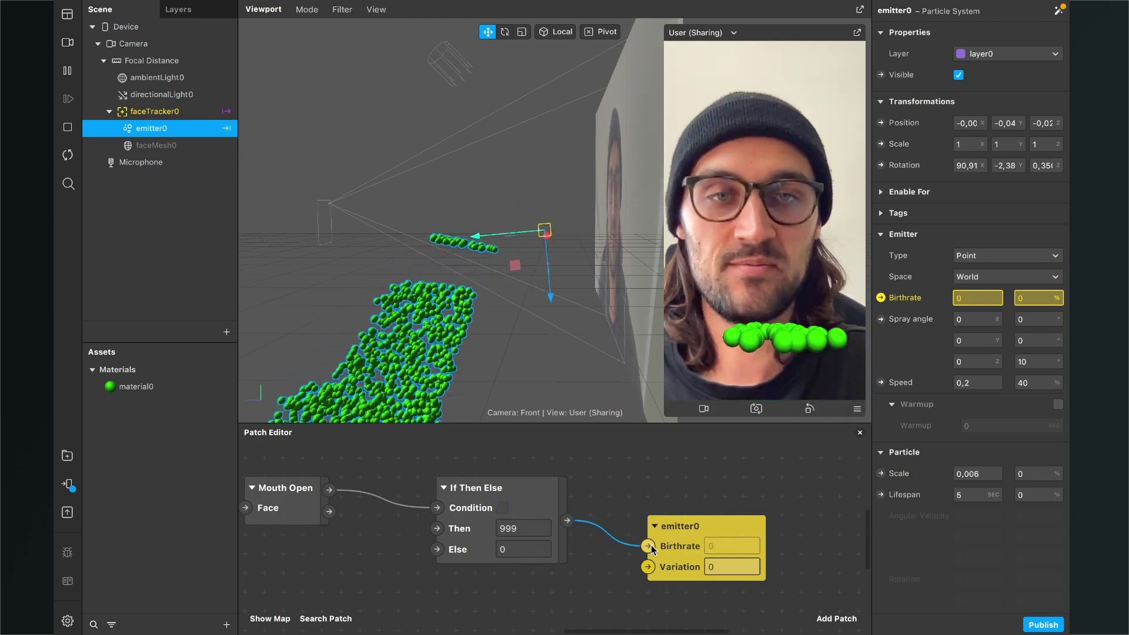
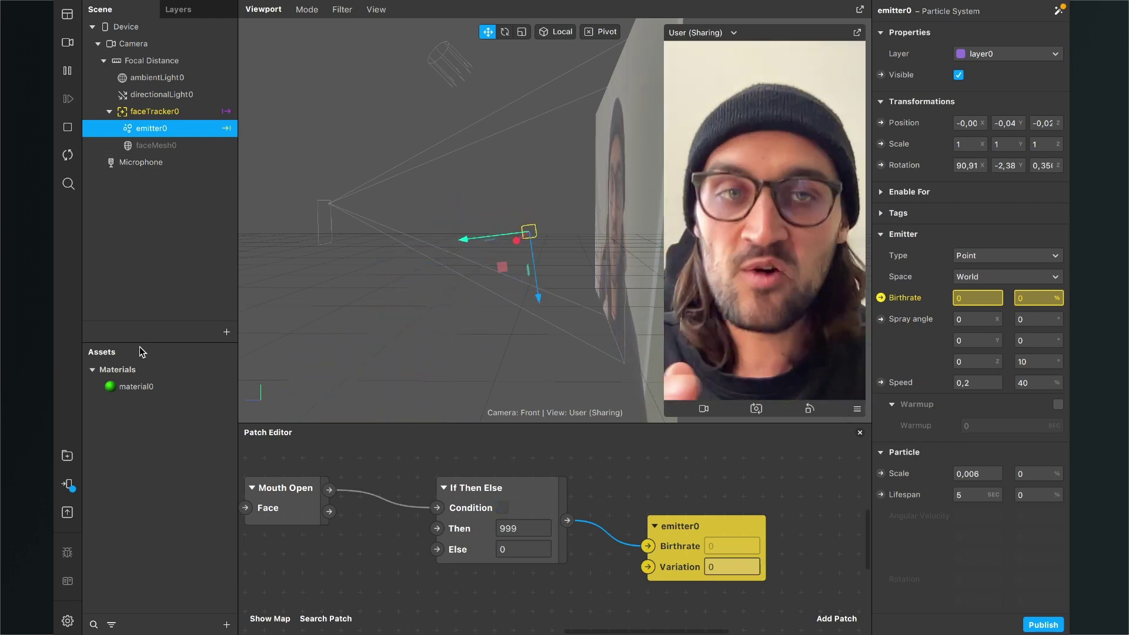
Show material0's properties and make the hidden faceMesh0 visible on the tracked face
left_click(136, 389)
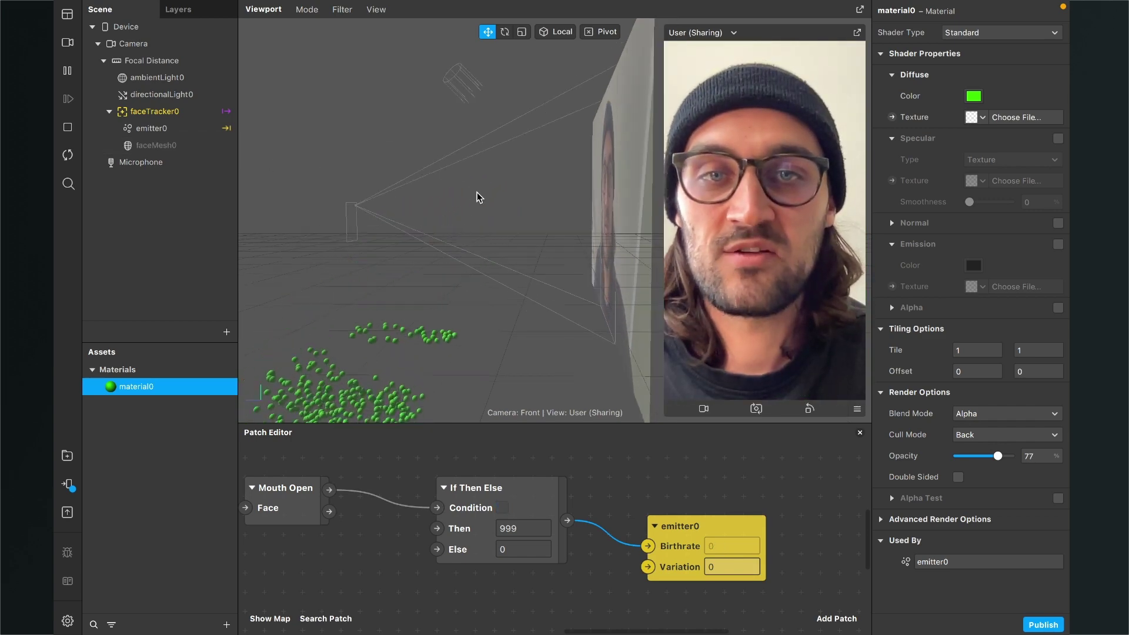
left_click(189, 145)
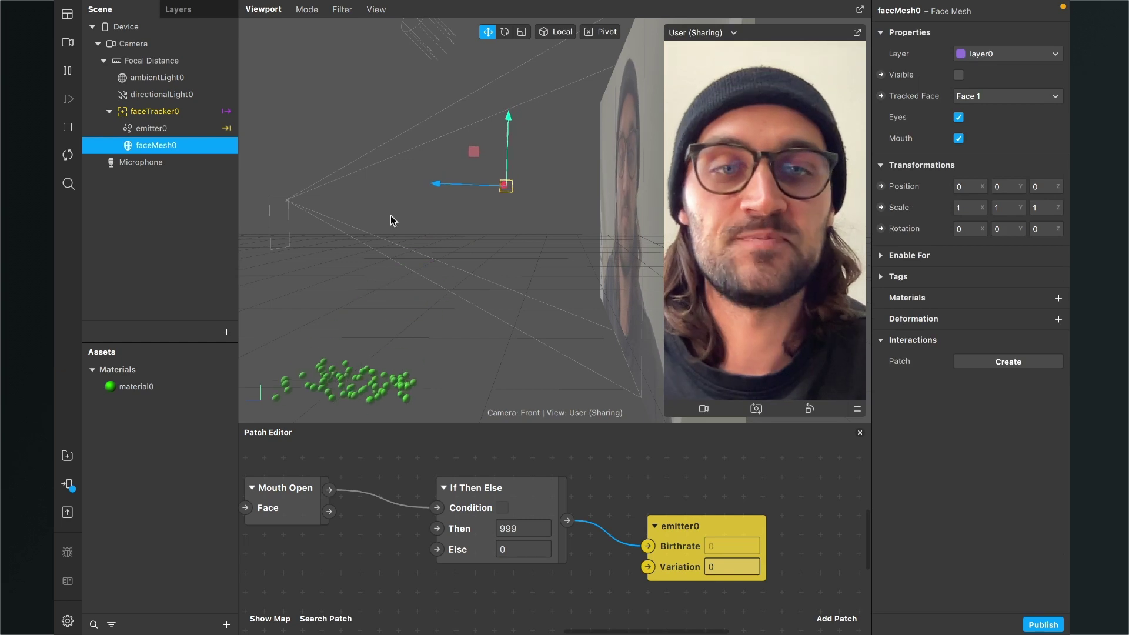
scroll(546, 519, "down", 5)
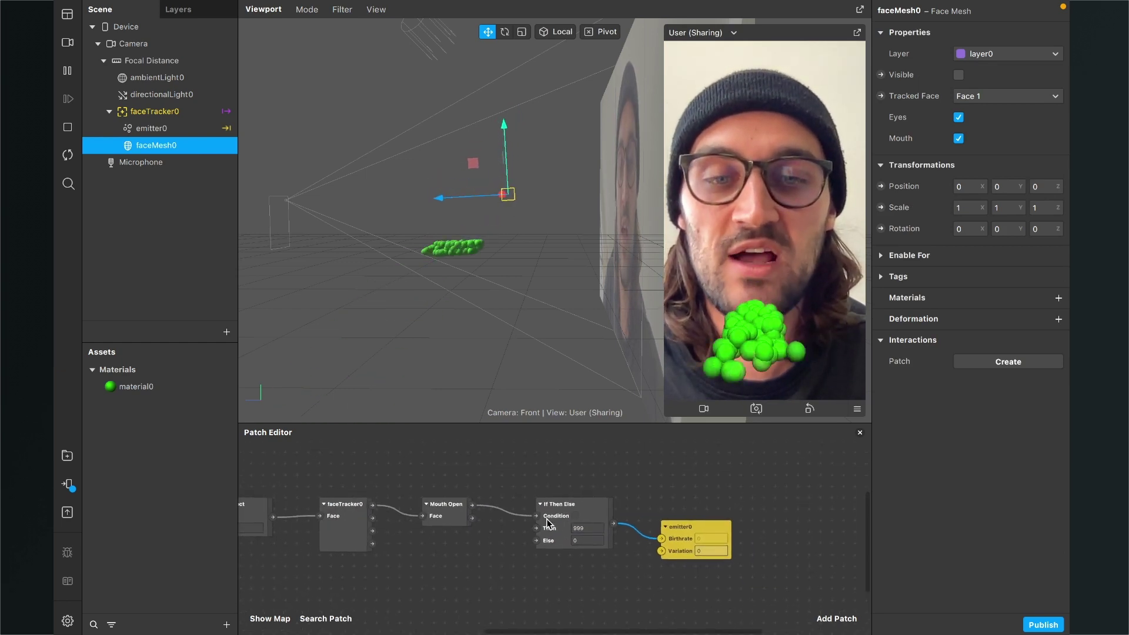
left_click(959, 75)
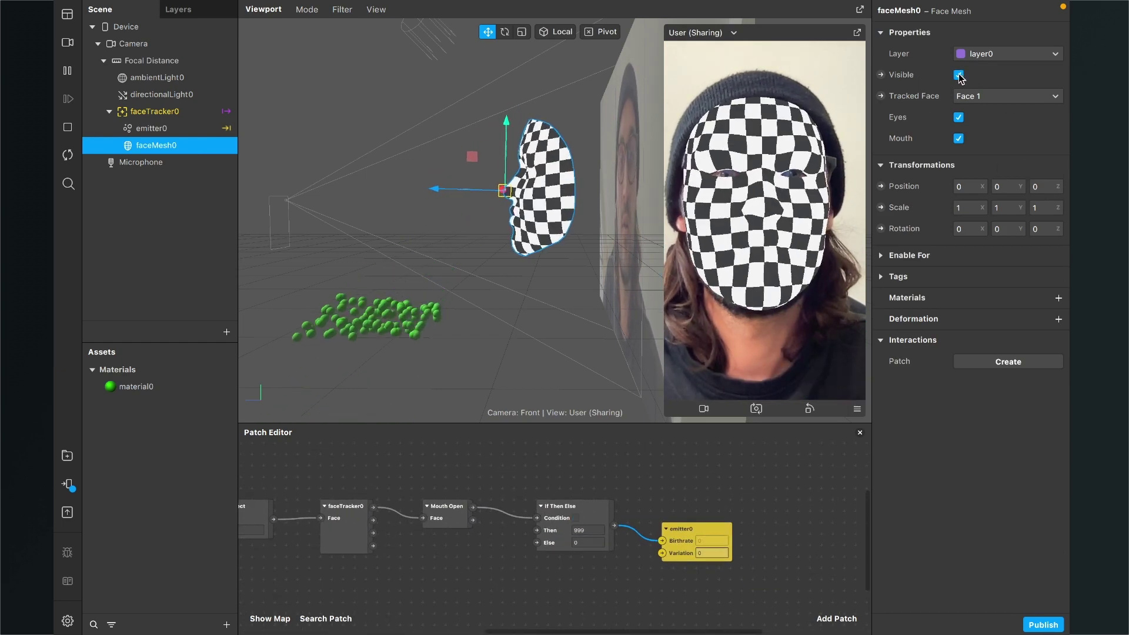
Reposition emitter0 at the mouth of the face mesh and hide faceMesh0
left_click(148, 130)
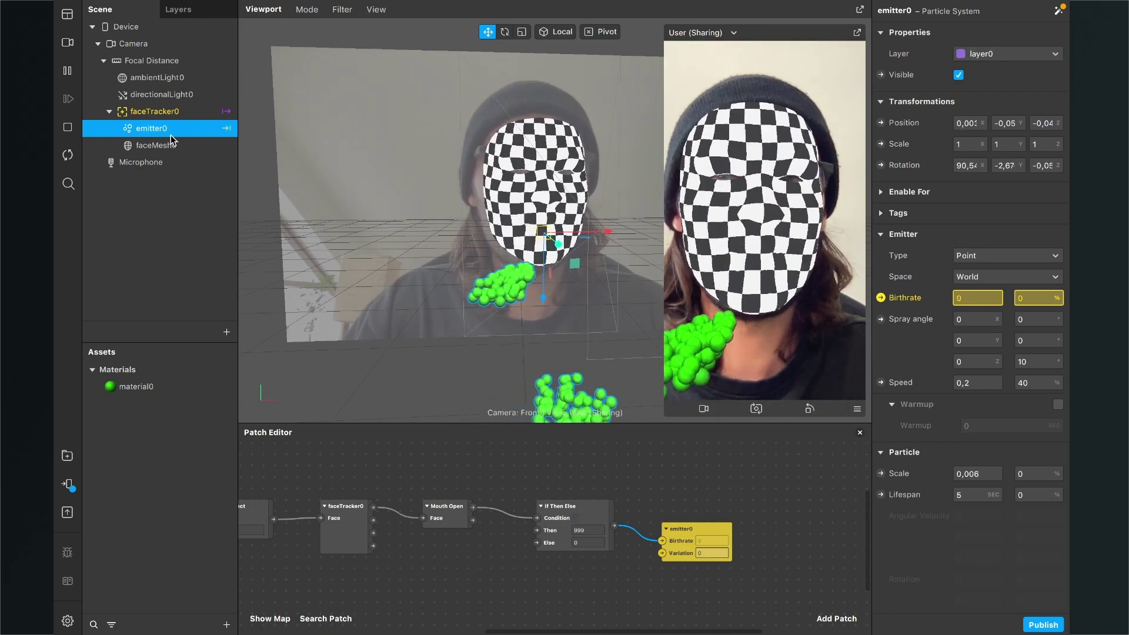
left_click(569, 235)
left_click(959, 75)
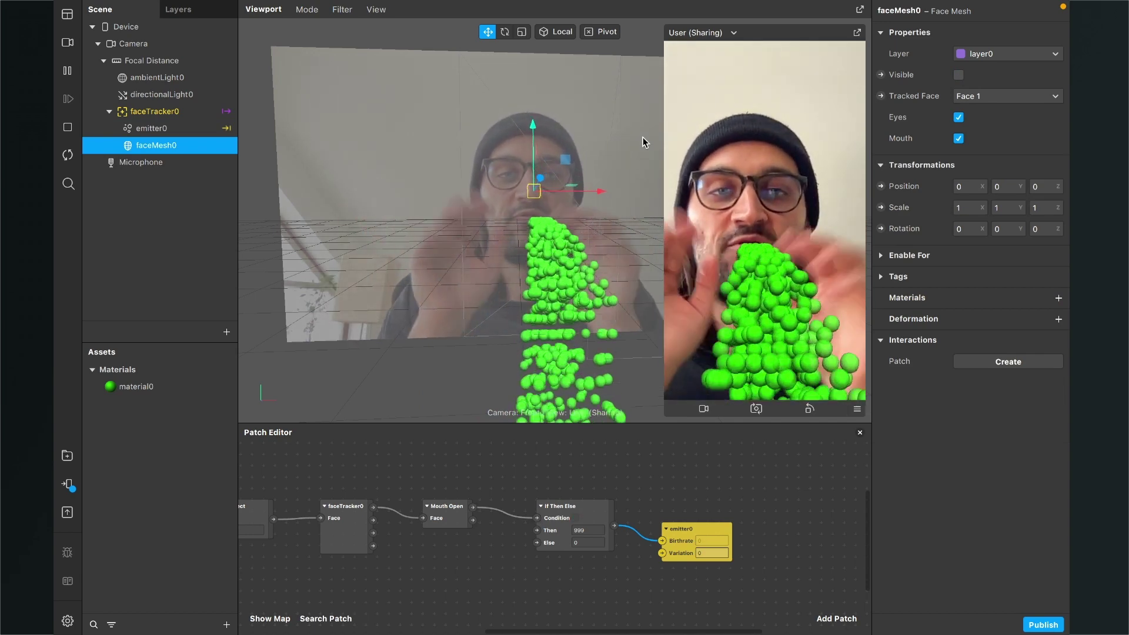
Set emitter0's spray angle variation to 20° on Z and 5° on Y
left_click(171, 129)
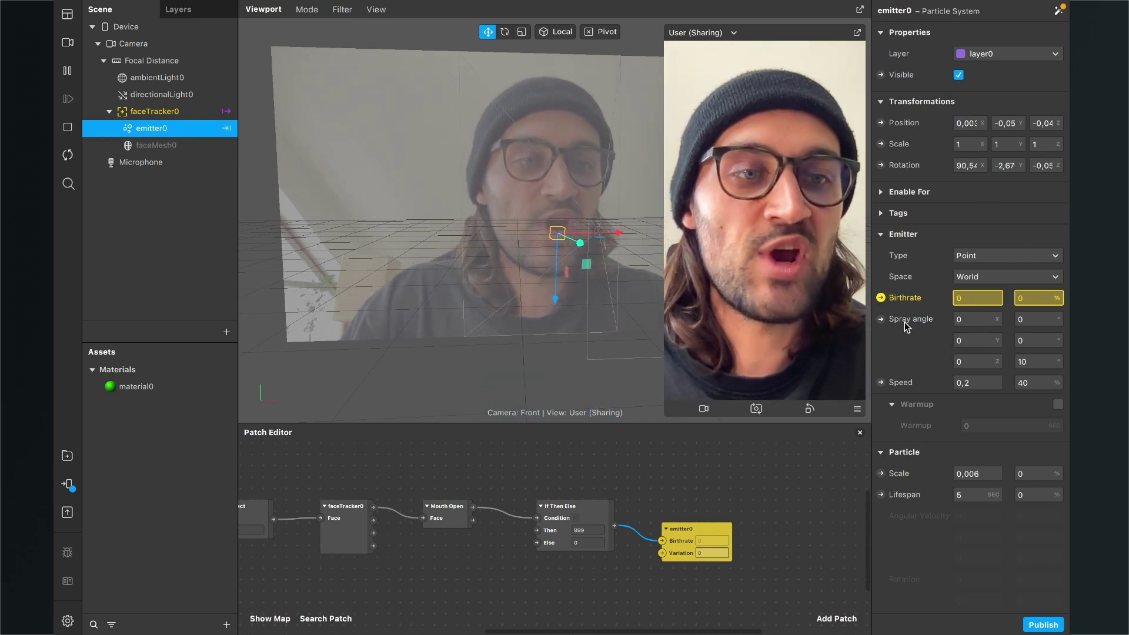
scroll(940, 325, "down", 1)
left_click(1038, 342)
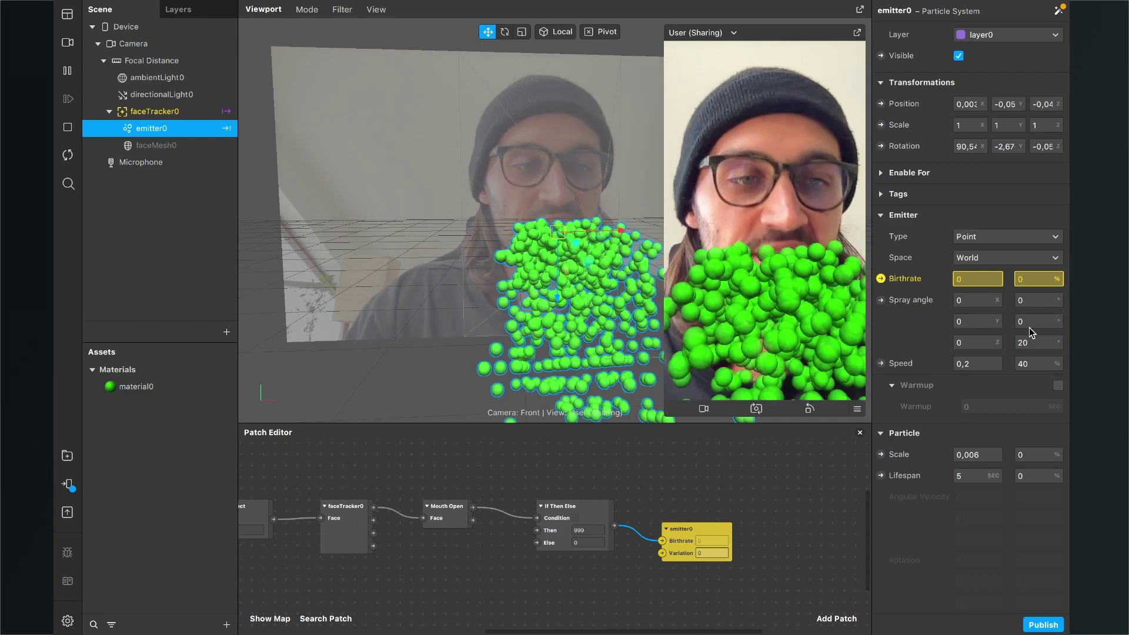
left_click(1057, 322)
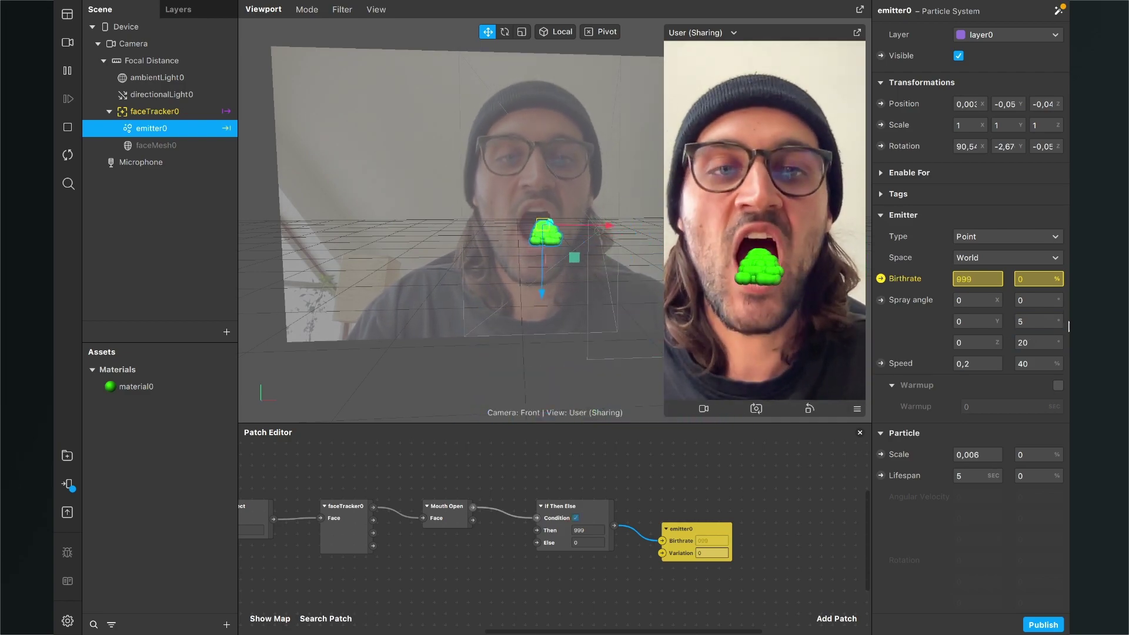